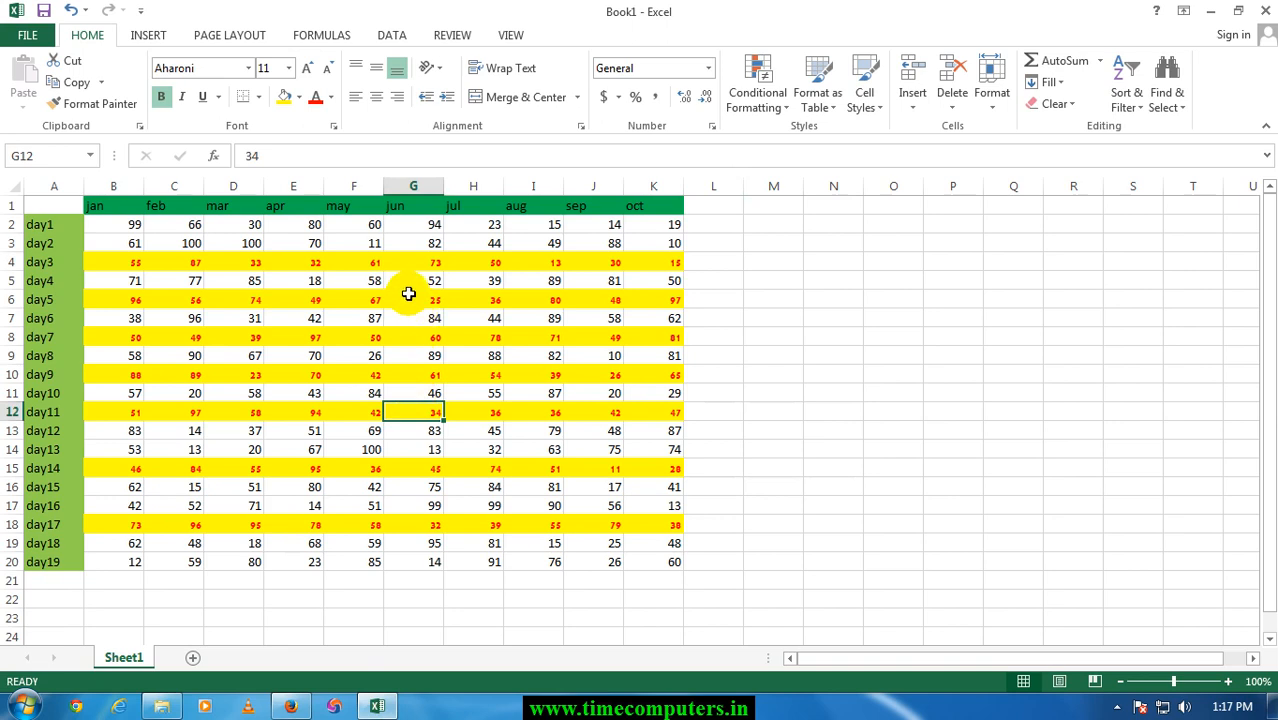
left_click(468, 280)
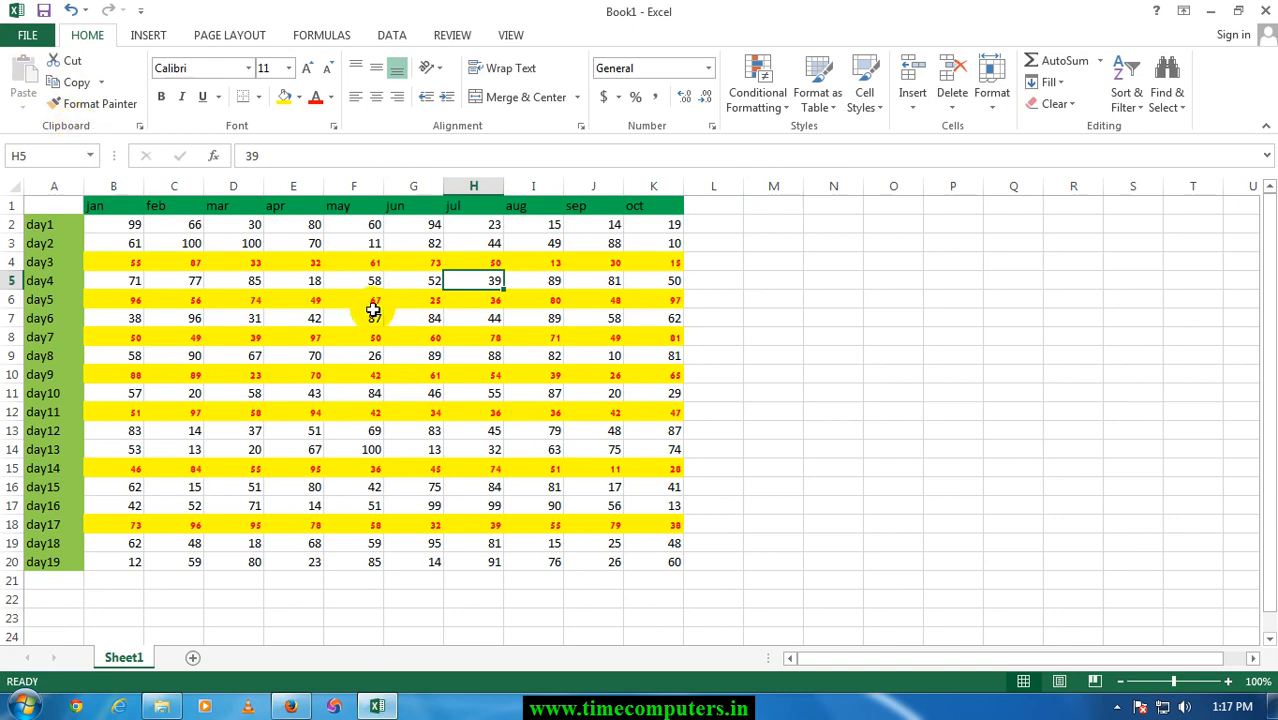
left_click(368, 316)
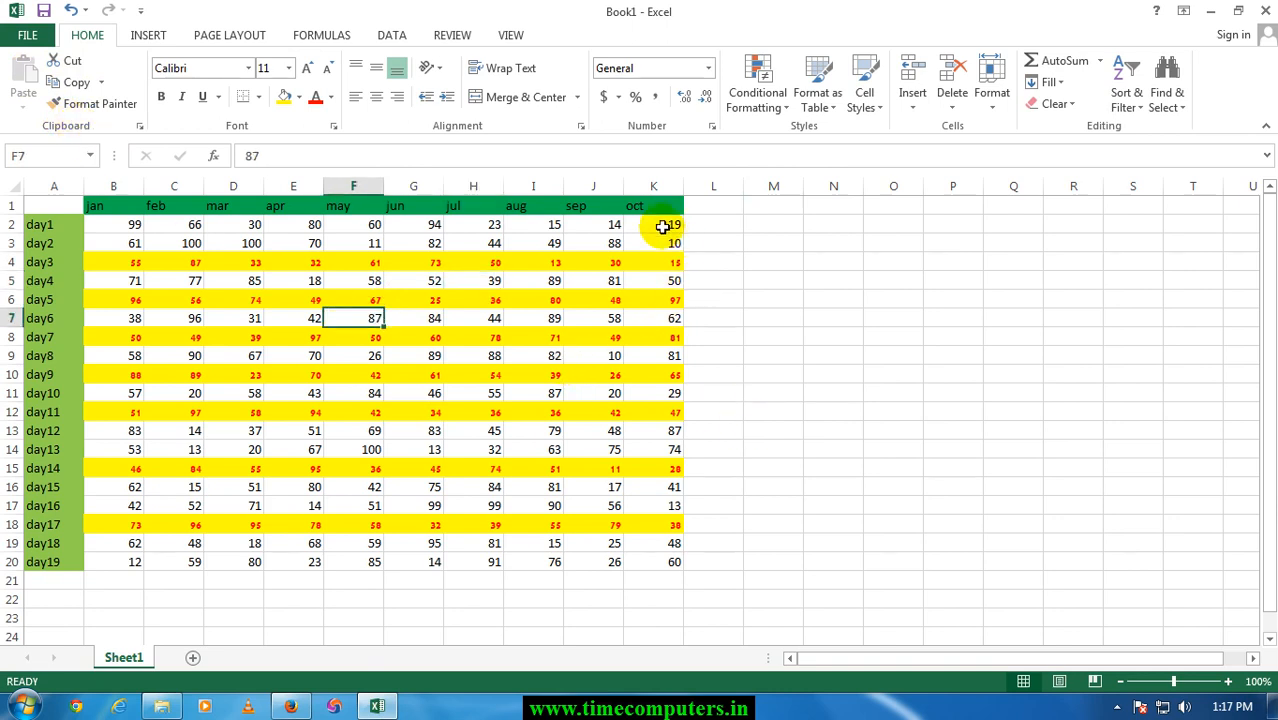
Select the oct values from day1 through day19, and a shorter range covering only the first few days.
left_click_drag(662, 224, 666, 556)
left_click(665, 431)
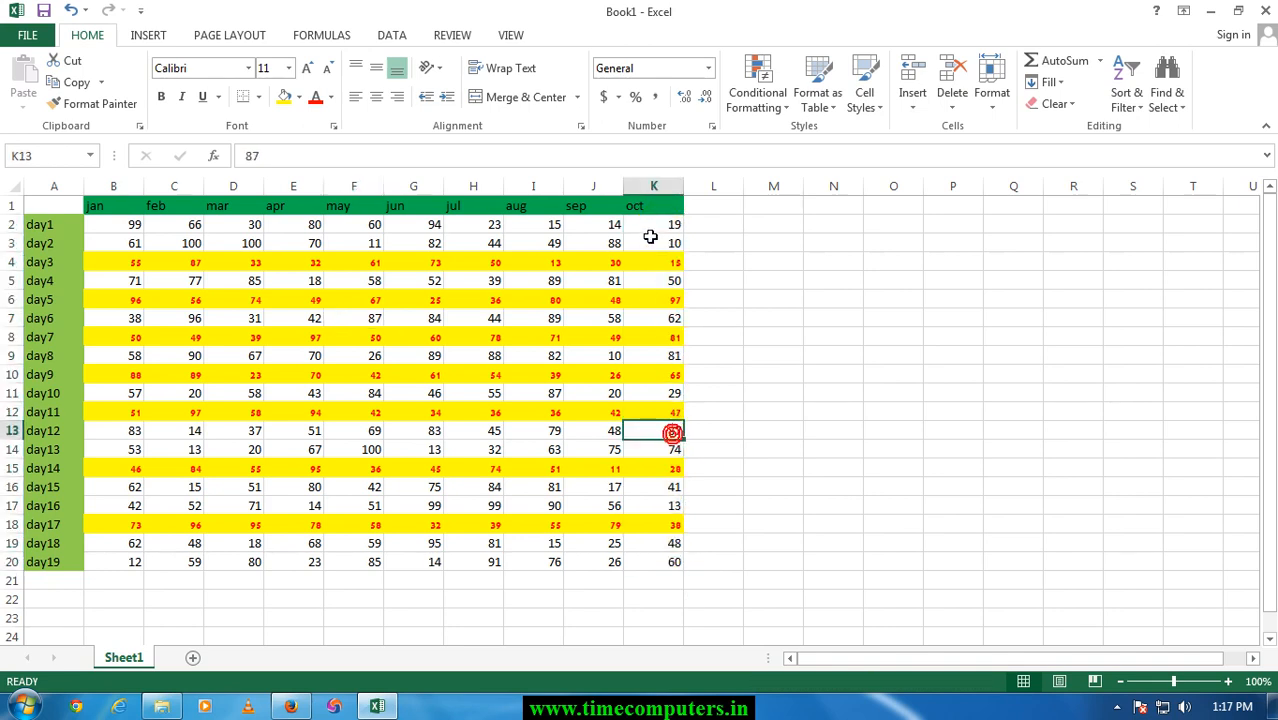
left_click_drag(652, 229, 690, 300)
left_click(665, 318)
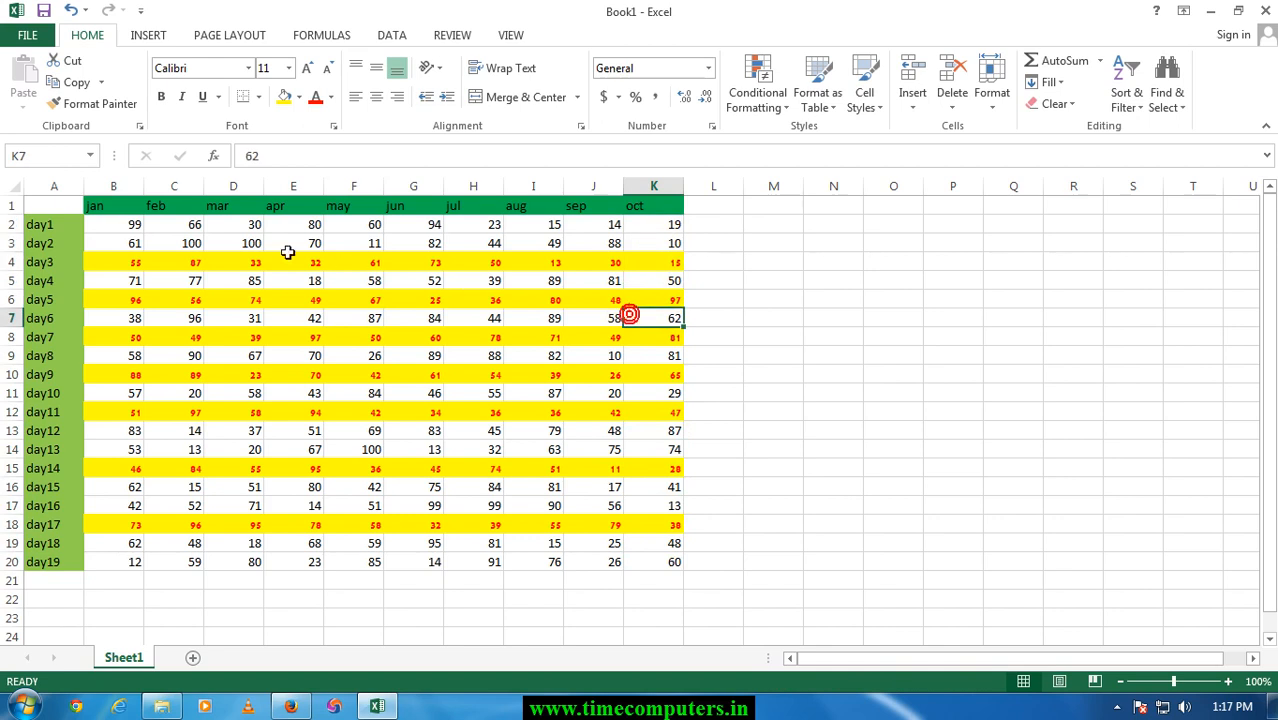
Starting at B2, move the active cell through the neighbouring cells one at a time and return to B2.
left_click(119, 228)
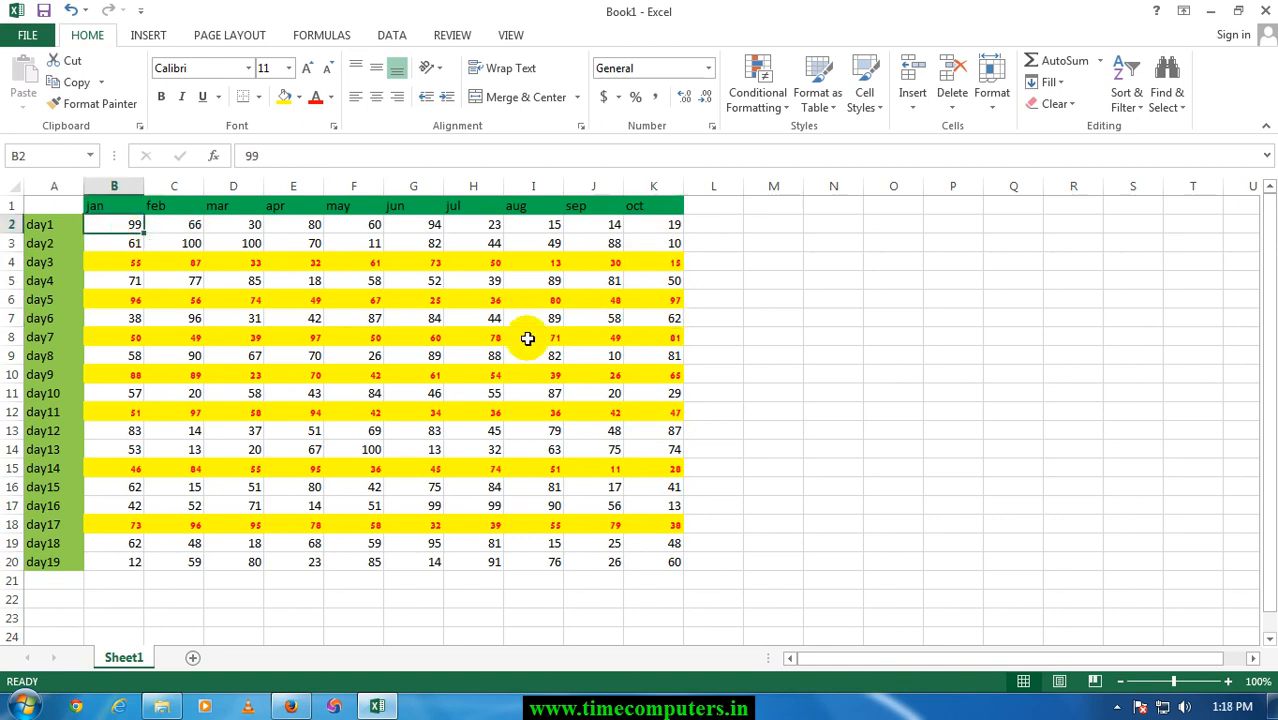
key("Down")
key("Down")
key("Down")
key("Down")
key("Down")
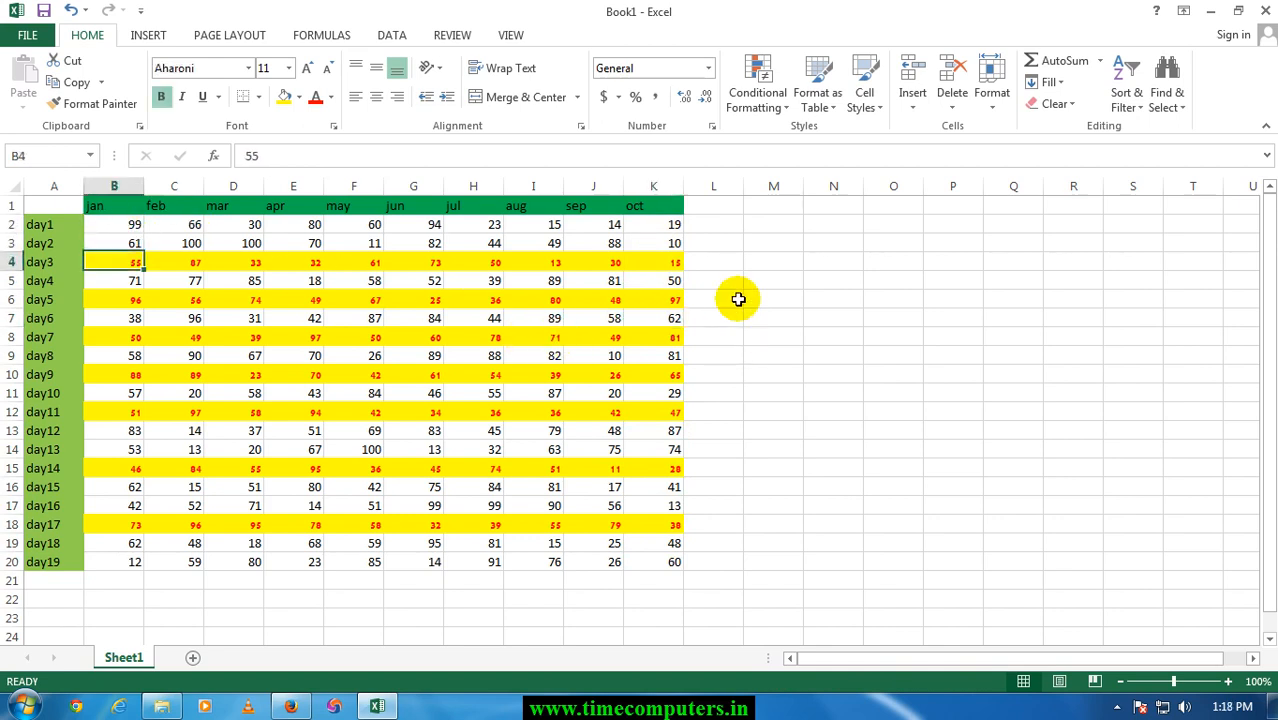
key("Up")
key("Up")
key("Up")
key("Up")
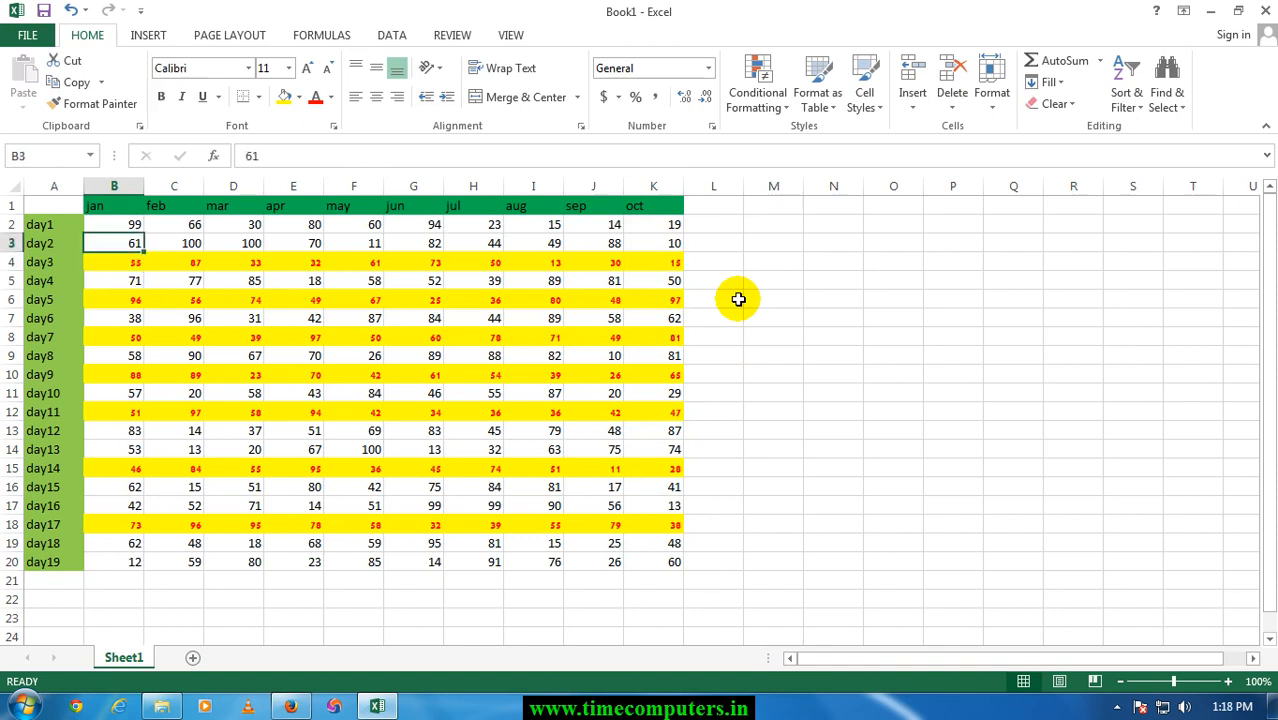
key("Up")
key("Right")
key("Left")
key("Down")
key("Up")
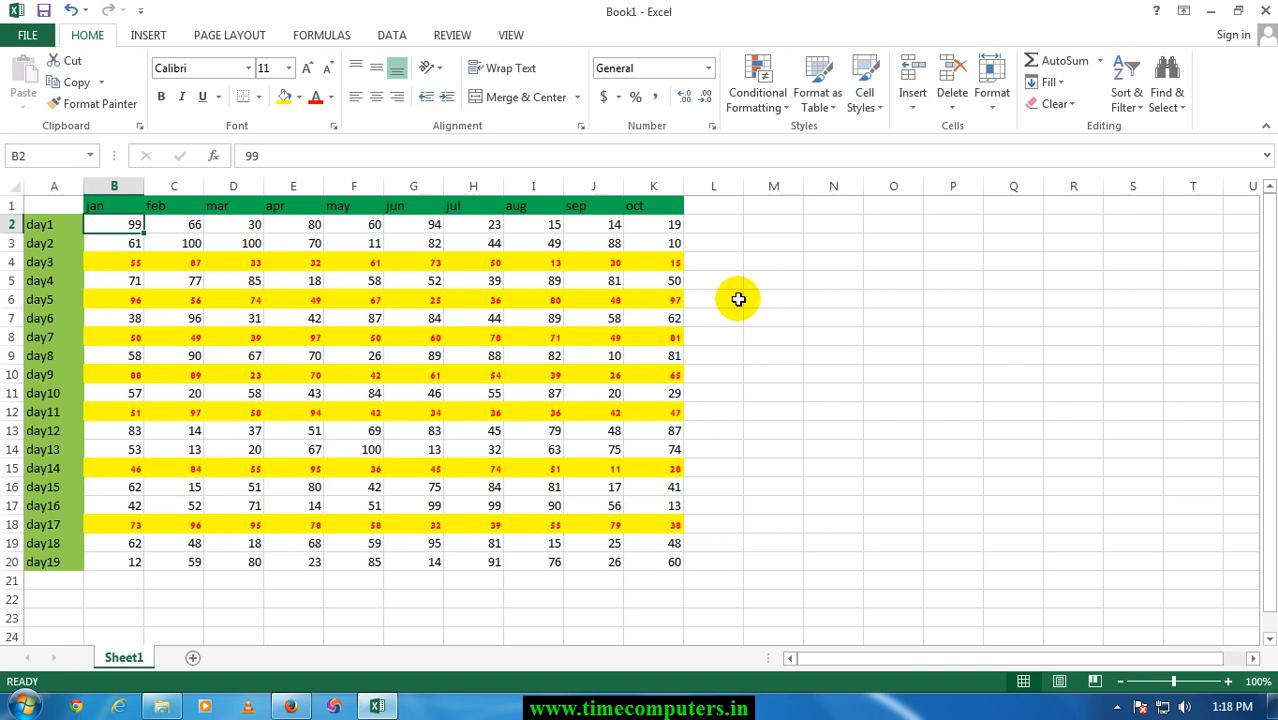
Extend the selection cell by cell from B2 across to the apr column and down to day5, covering B2:E6.
key("shift+Right")
key("shift+Right")
key("shift+Right")
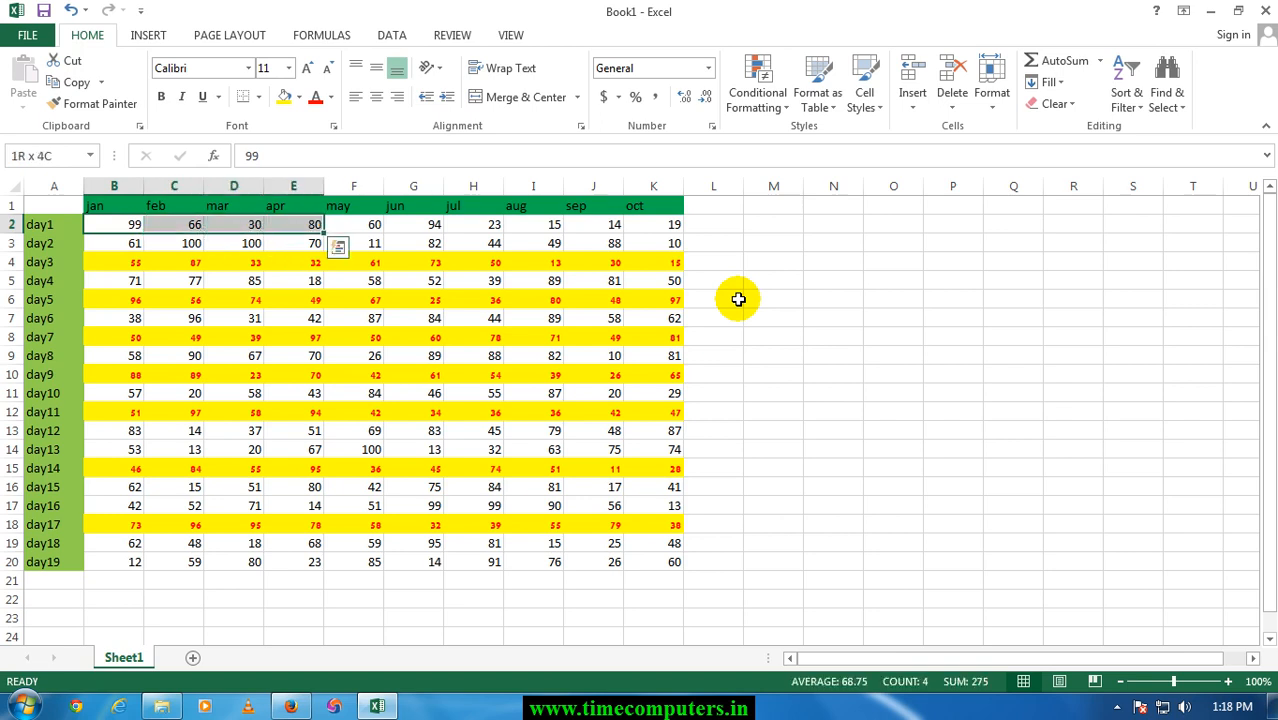
key("shift+Down")
key("shift+Down")
key("shift+Down")
key("shift+Down")
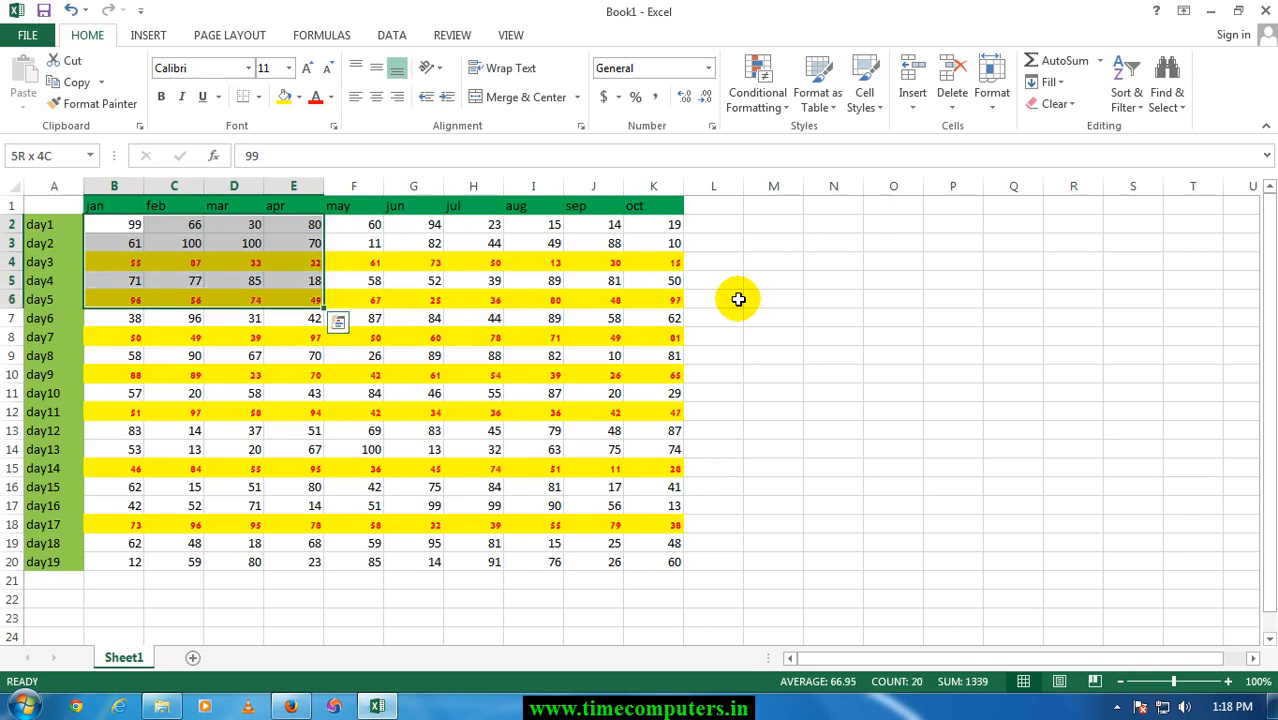
Shrink the selected range to the jan and feb columns, shorten it by one row, and return to B2 alone.
key("shift+Left")
key("shift+Left")
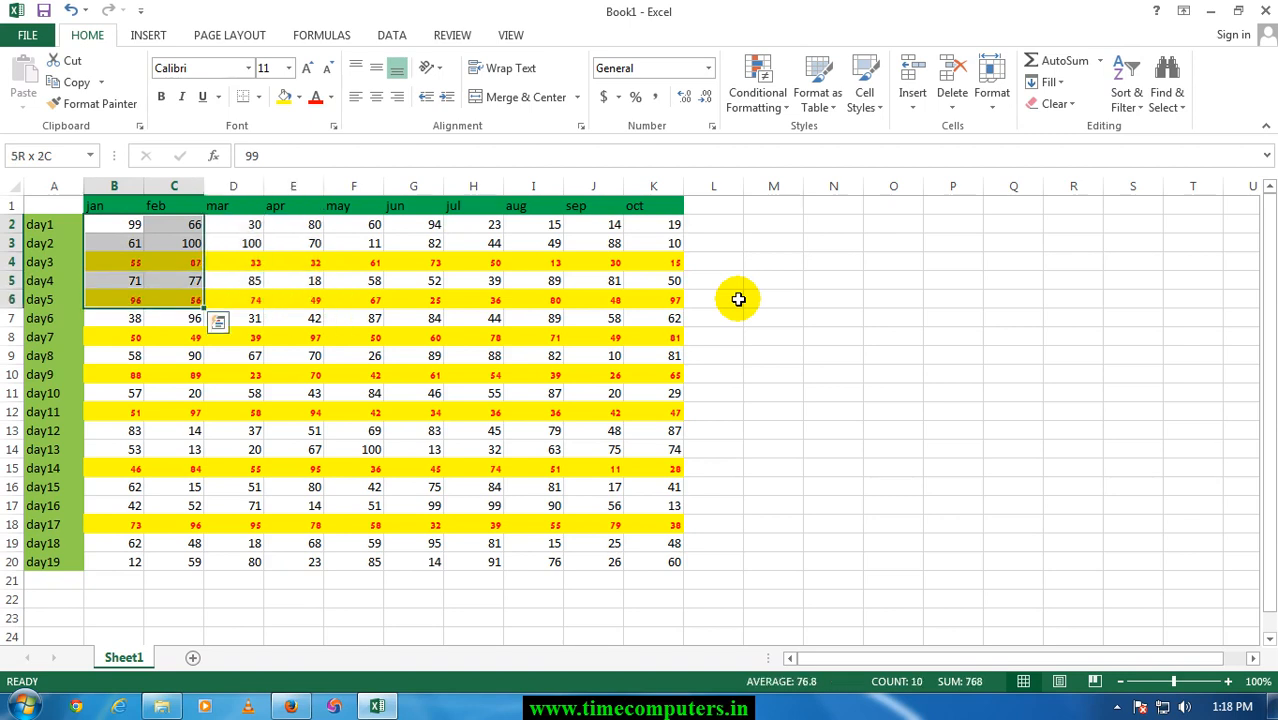
key("shift+Up")
key("Left")
key("Right")
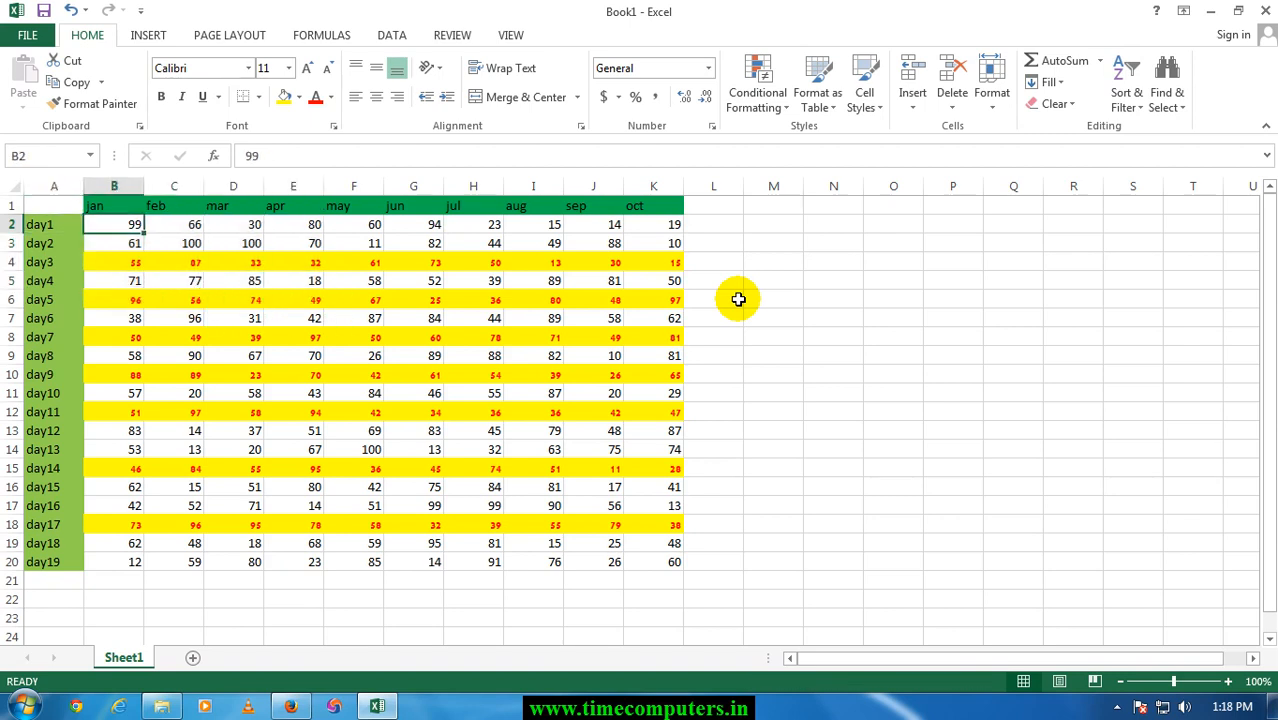
key("Down")
key("Up")
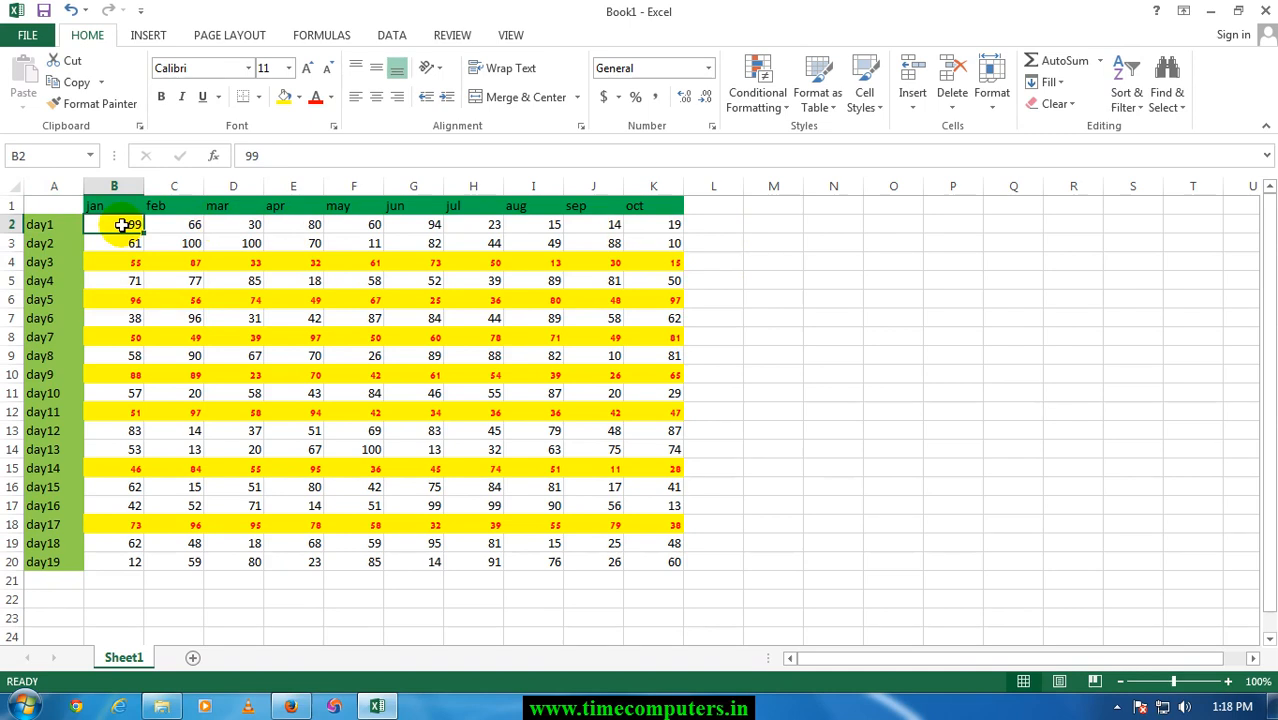
Select the day1 values from jan to oct as one continuous range, B2 through K2.
left_click_drag(138, 225, 645, 236)
left_click(645, 236)
left_click(229, 305)
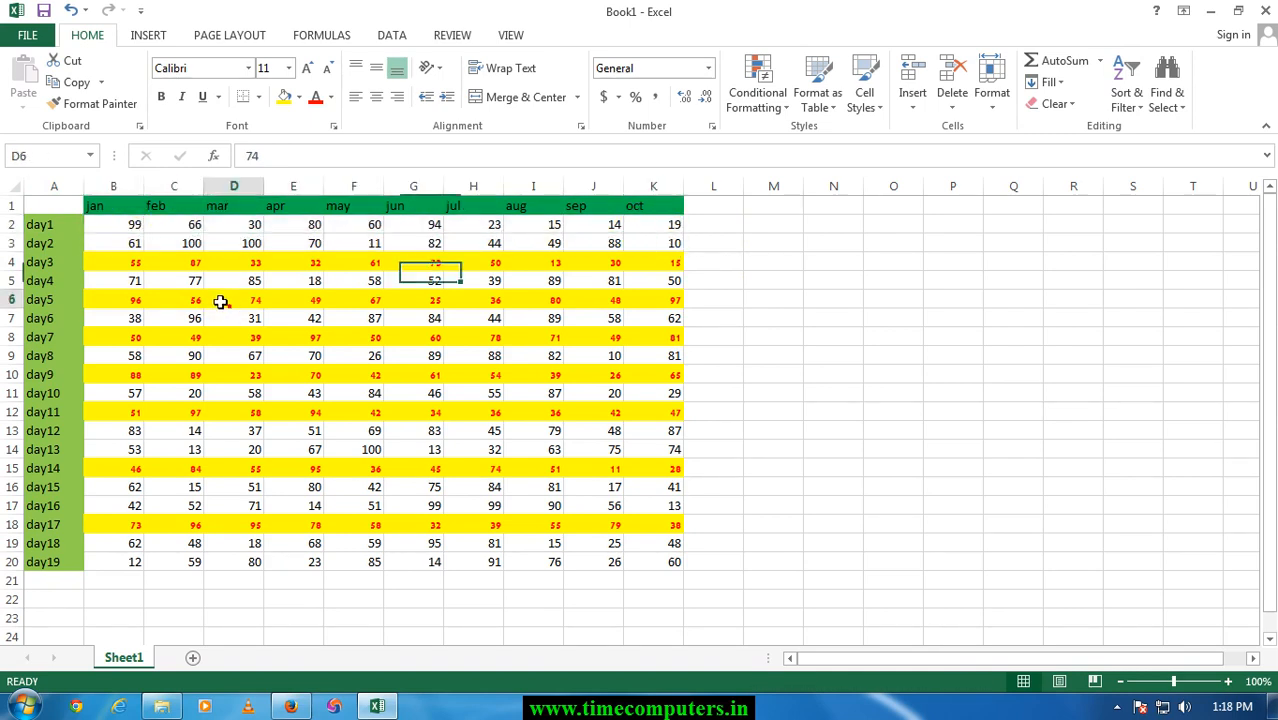
left_click(128, 226)
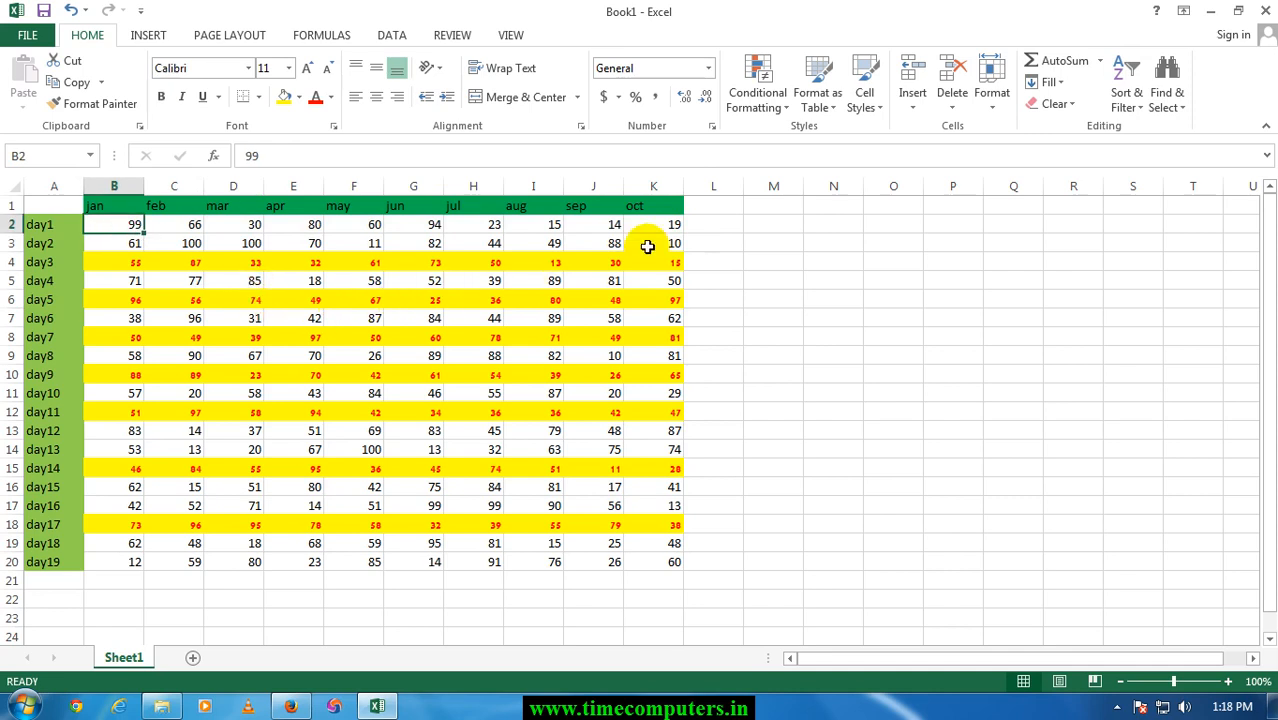
left_click(680, 224, "shift")
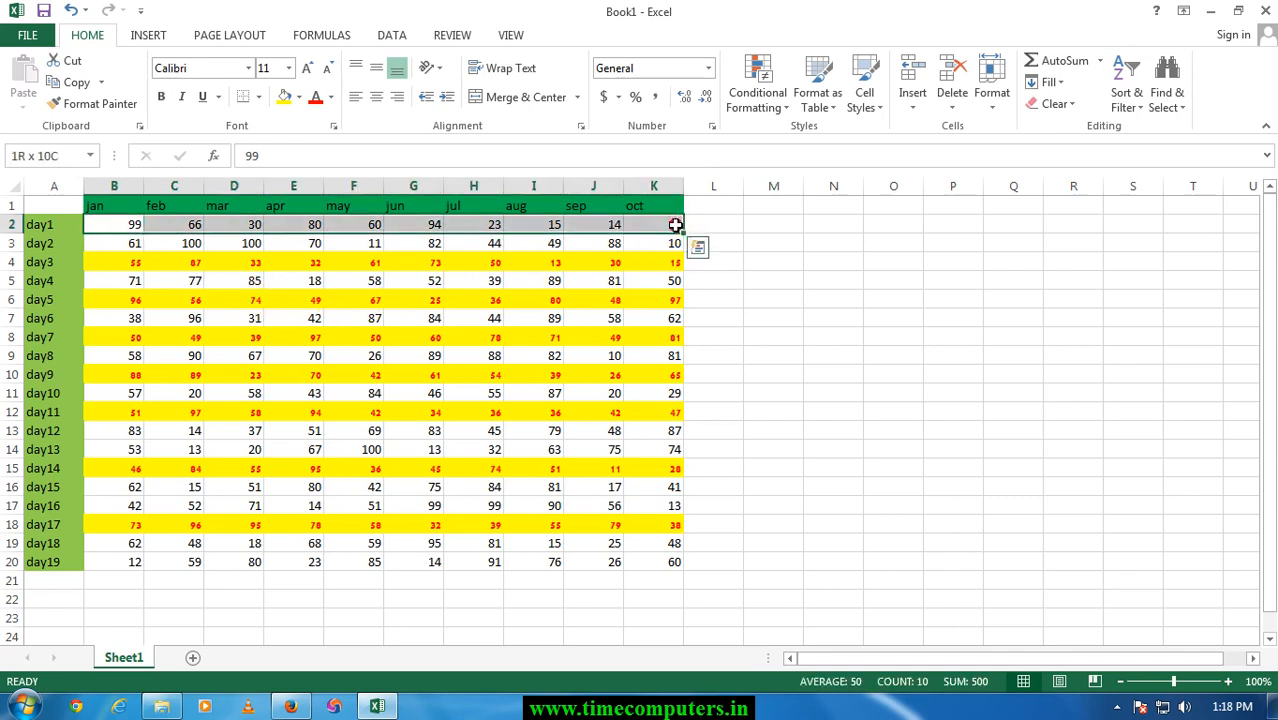
left_click(285, 318)
Select the day4 values as one continuous range from B5 through K5.
scroll(185, 310, "up", 2, "ctrl")
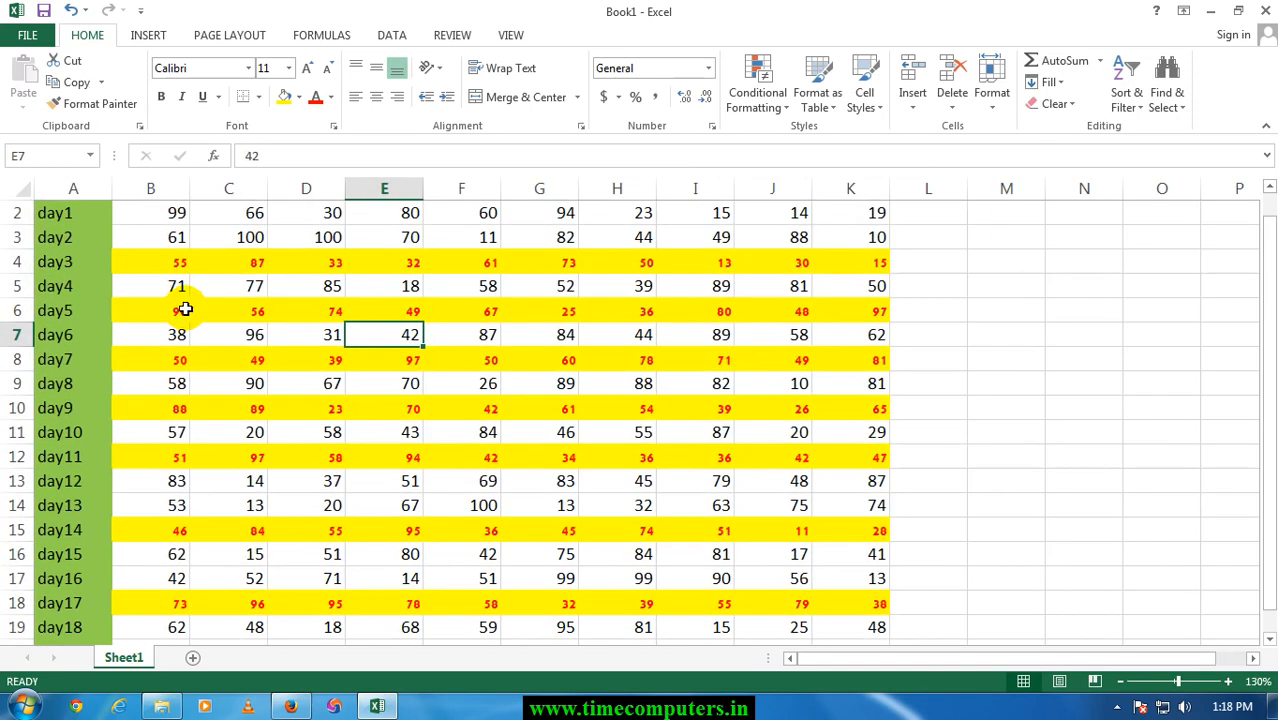
left_click(161, 290)
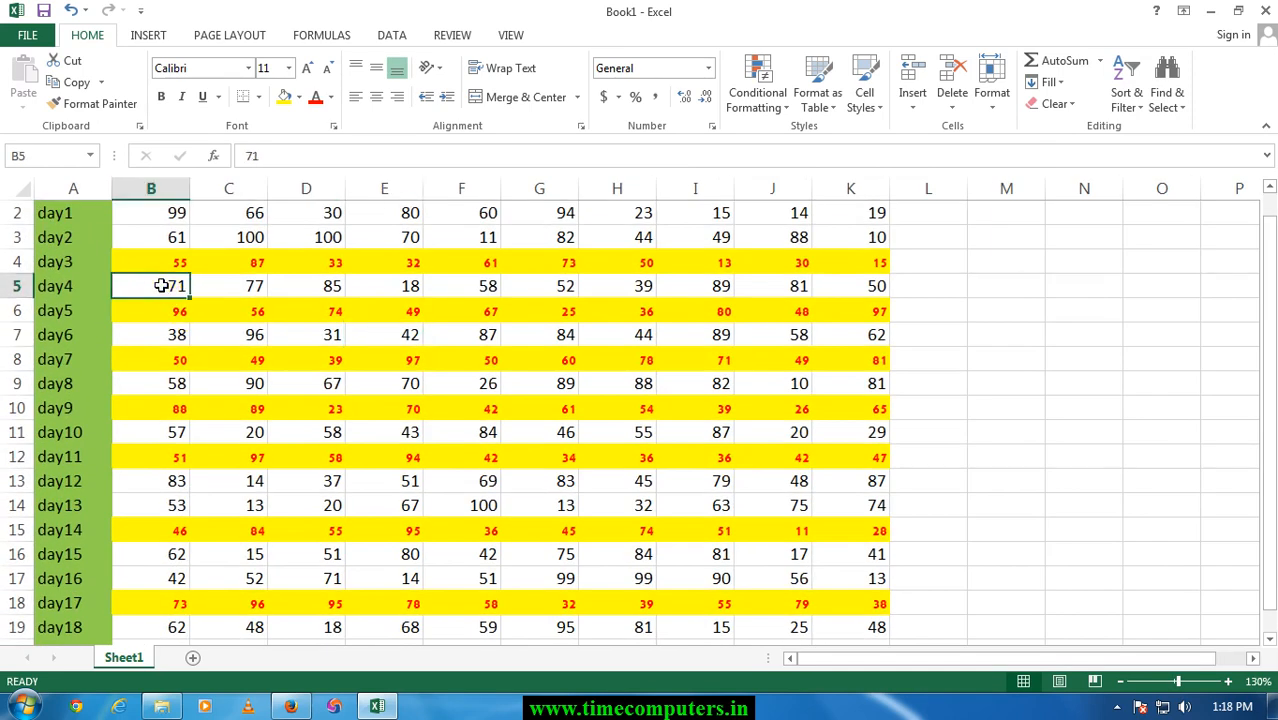
left_click(862, 288, "shift")
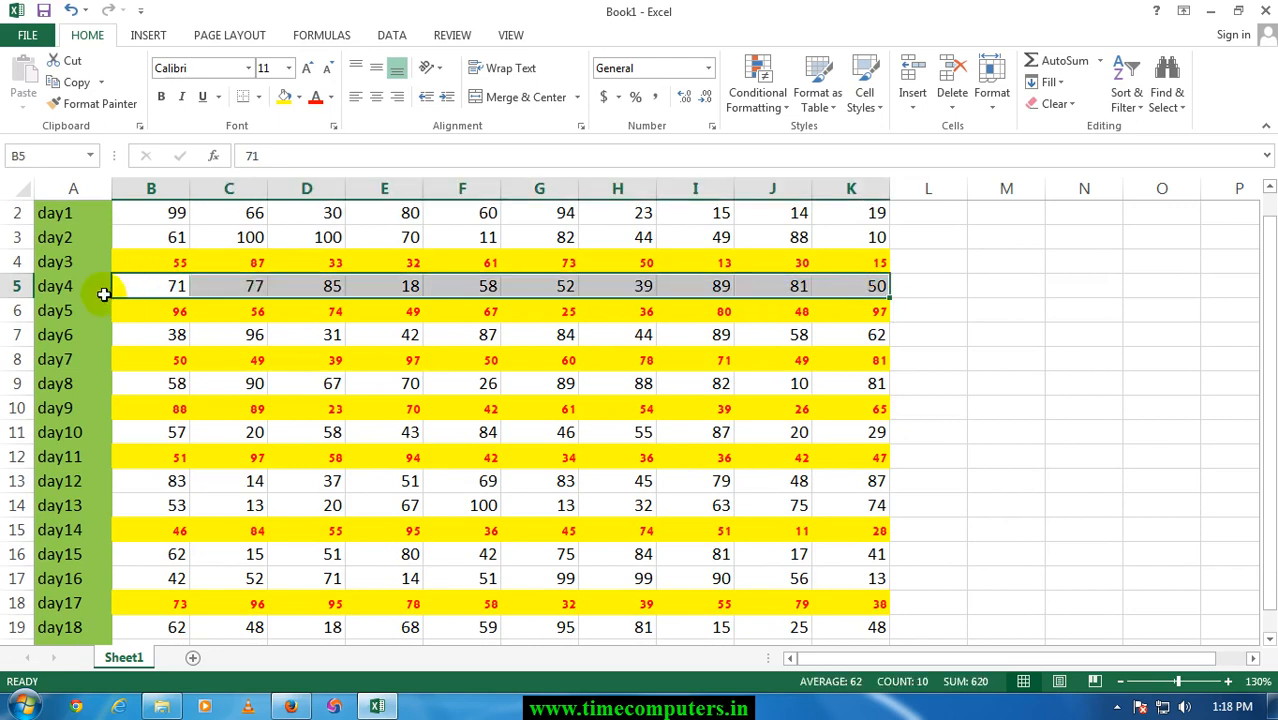
left_click(472, 360)
Select the day2 values from B3 to the row's last filled cell, and likewise the day4 values from B5.
left_click(175, 286)
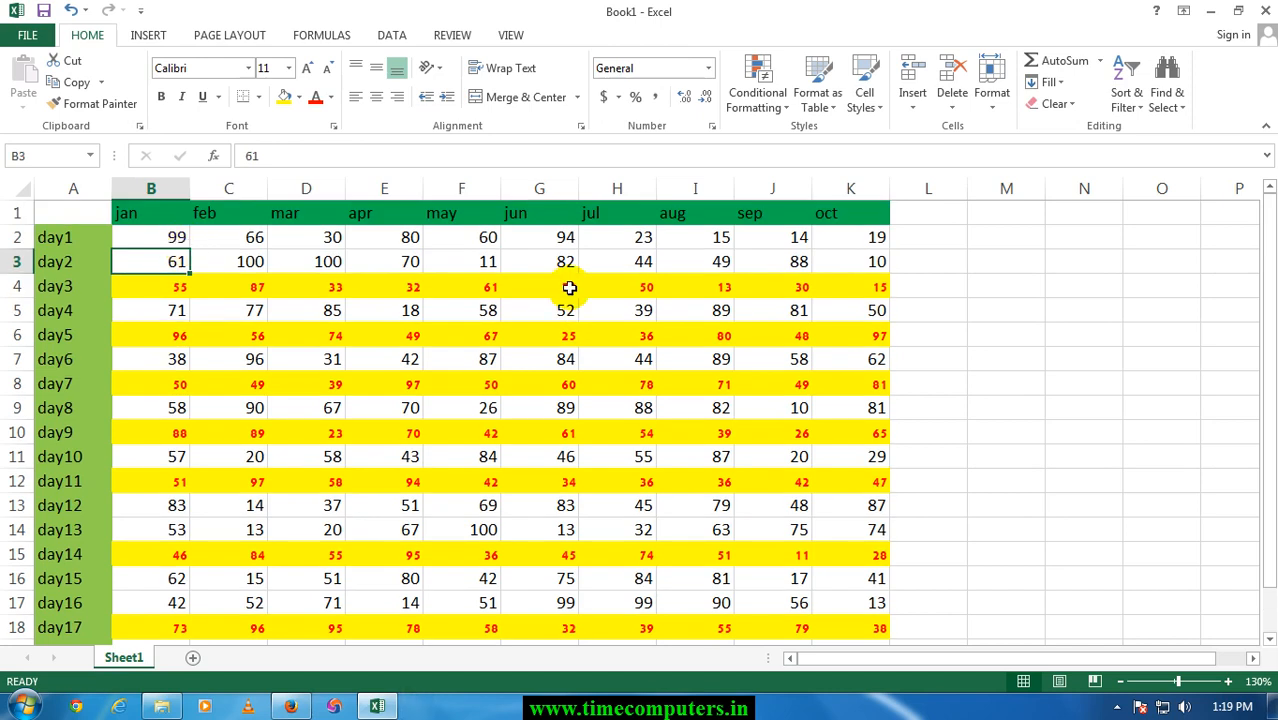
key("ctrl+shift+Right")
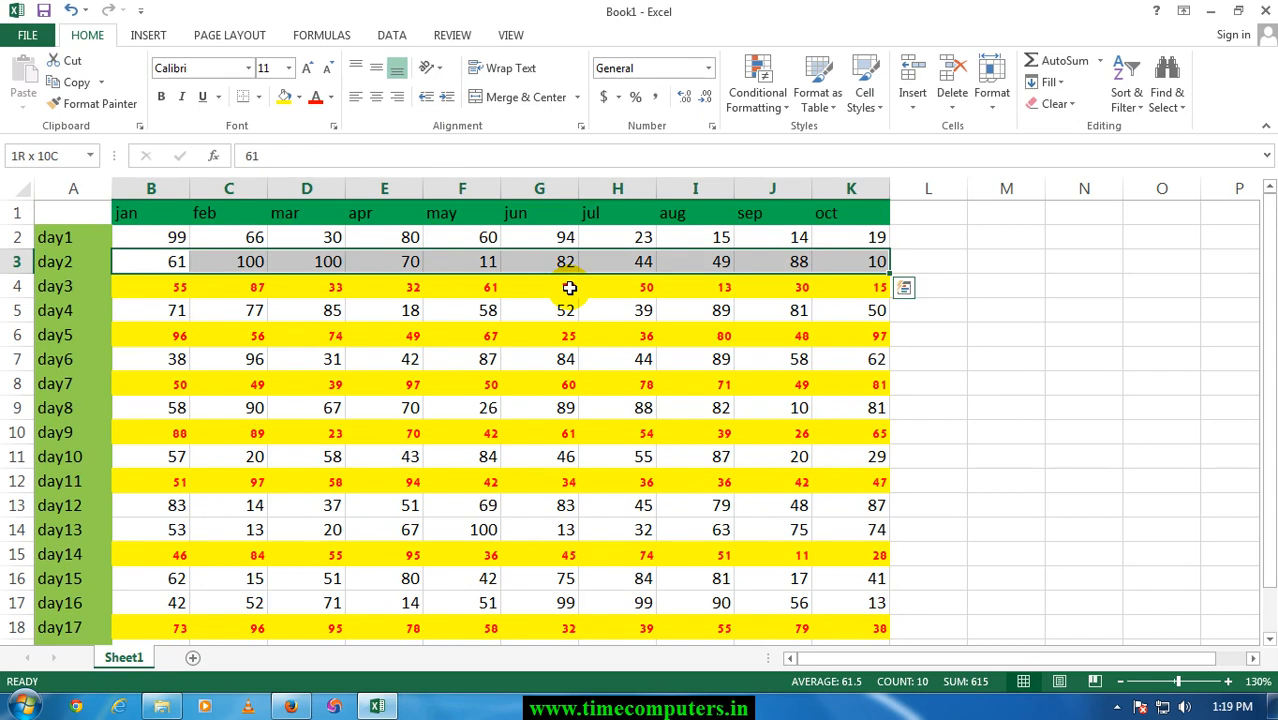
key("Down")
key("Down")
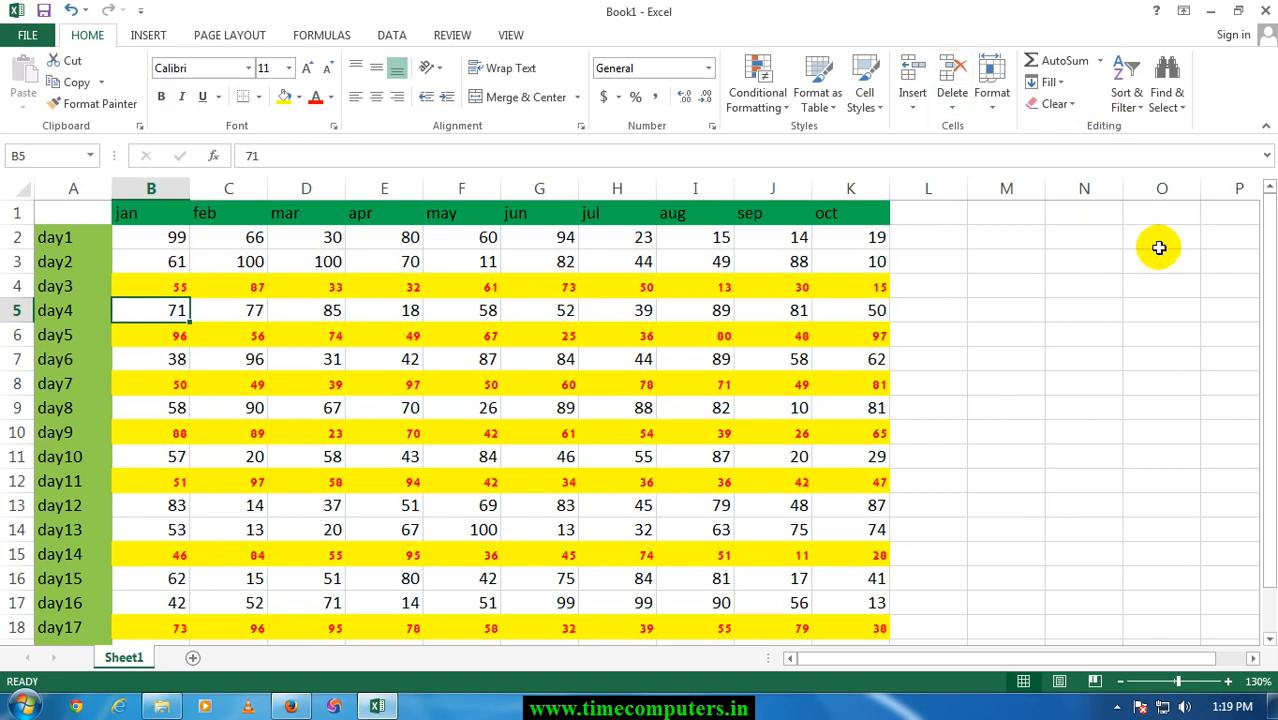
key("ctrl+shift+Right")
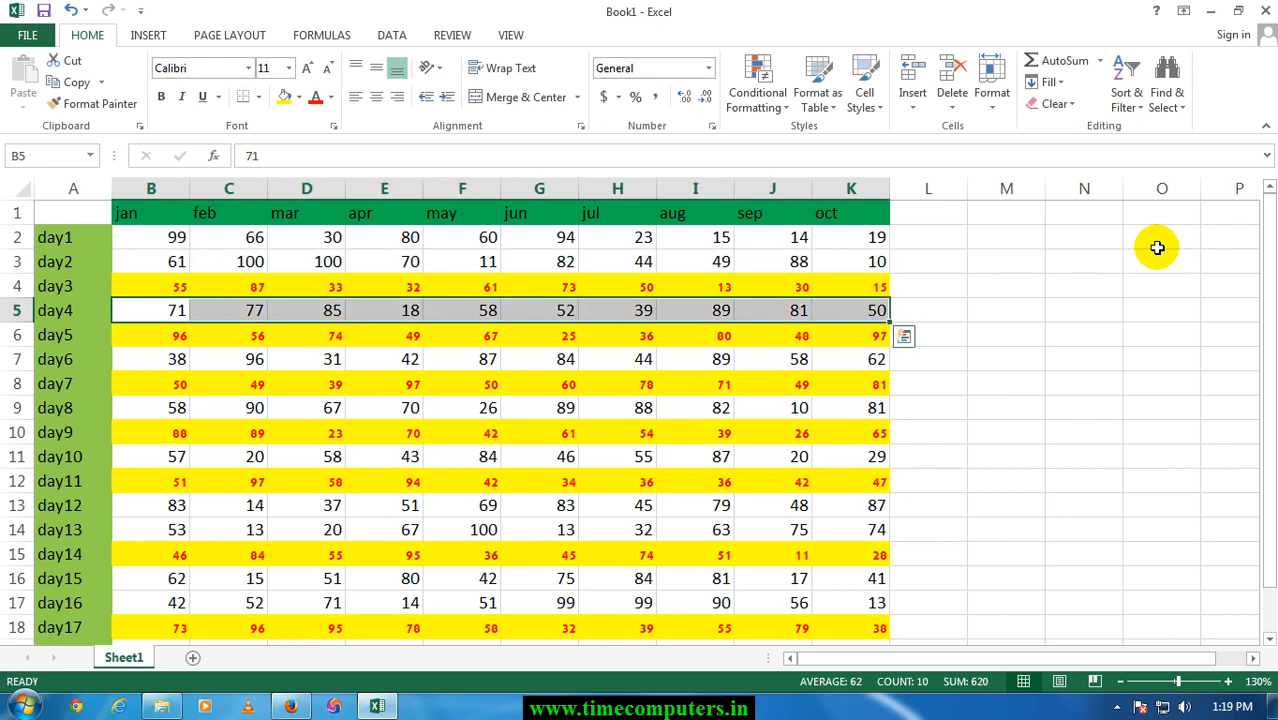
left_click(893, 355)
Select the day4 row backwards from K5 to its first filled cell, A5.
left_click(873, 315)
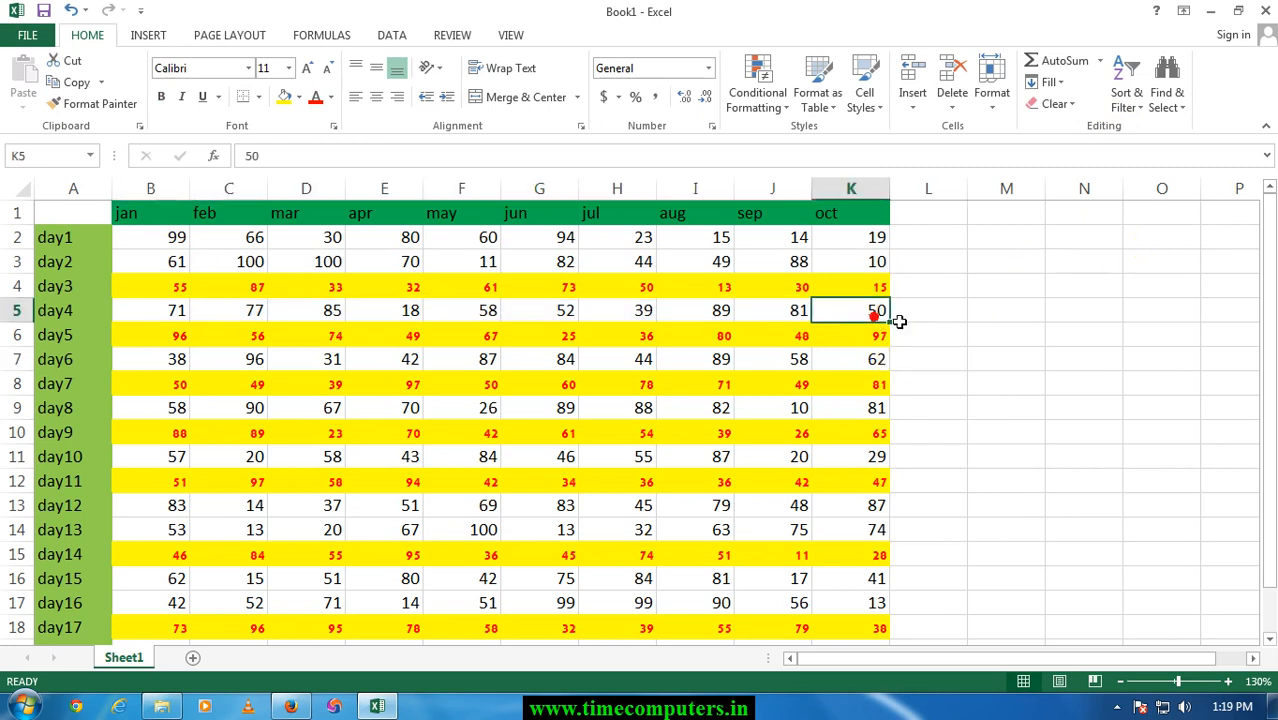
key("ctrl+shift+Left")
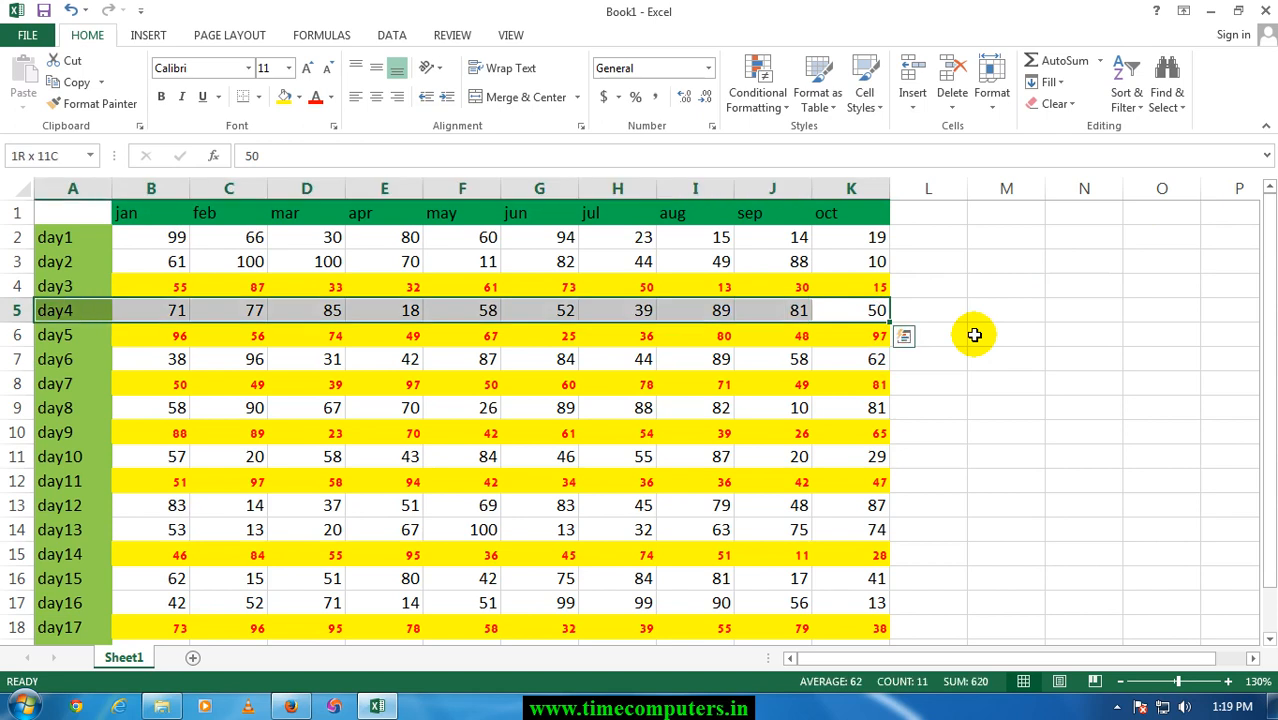
left_click(350, 310)
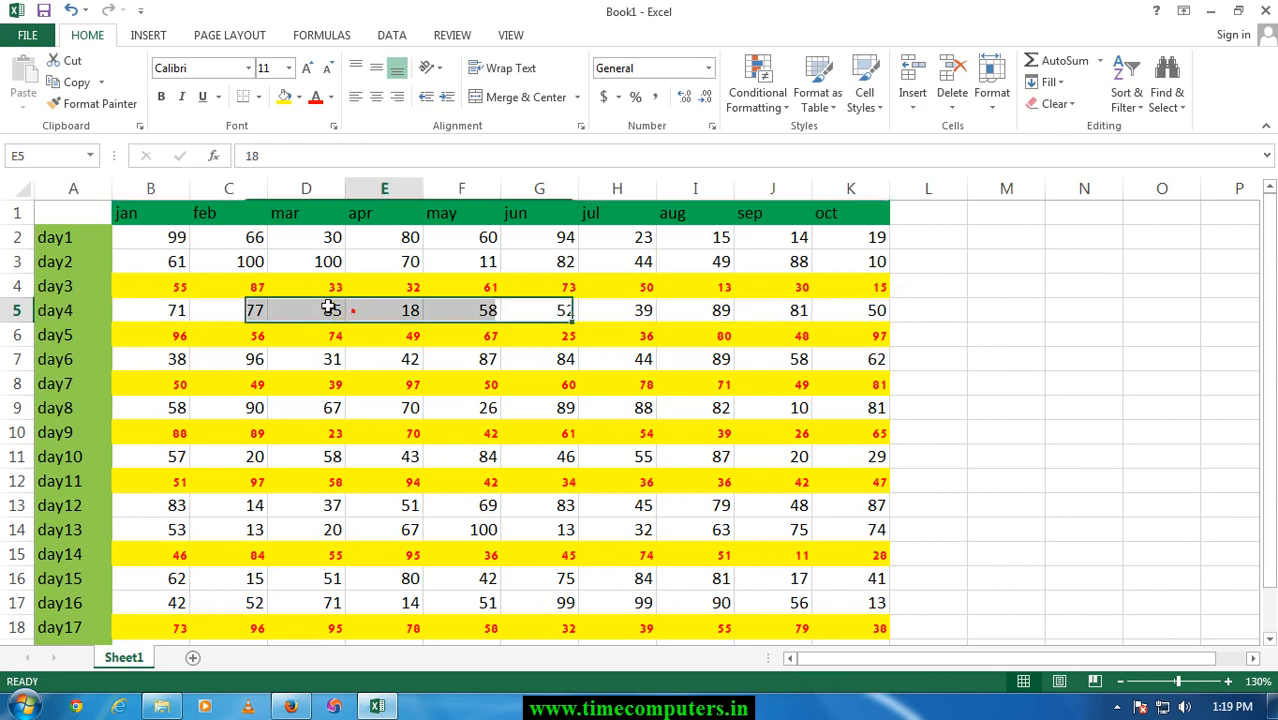
Select the feb values from C2 down to the last filled cell in the column.
left_click(248, 237)
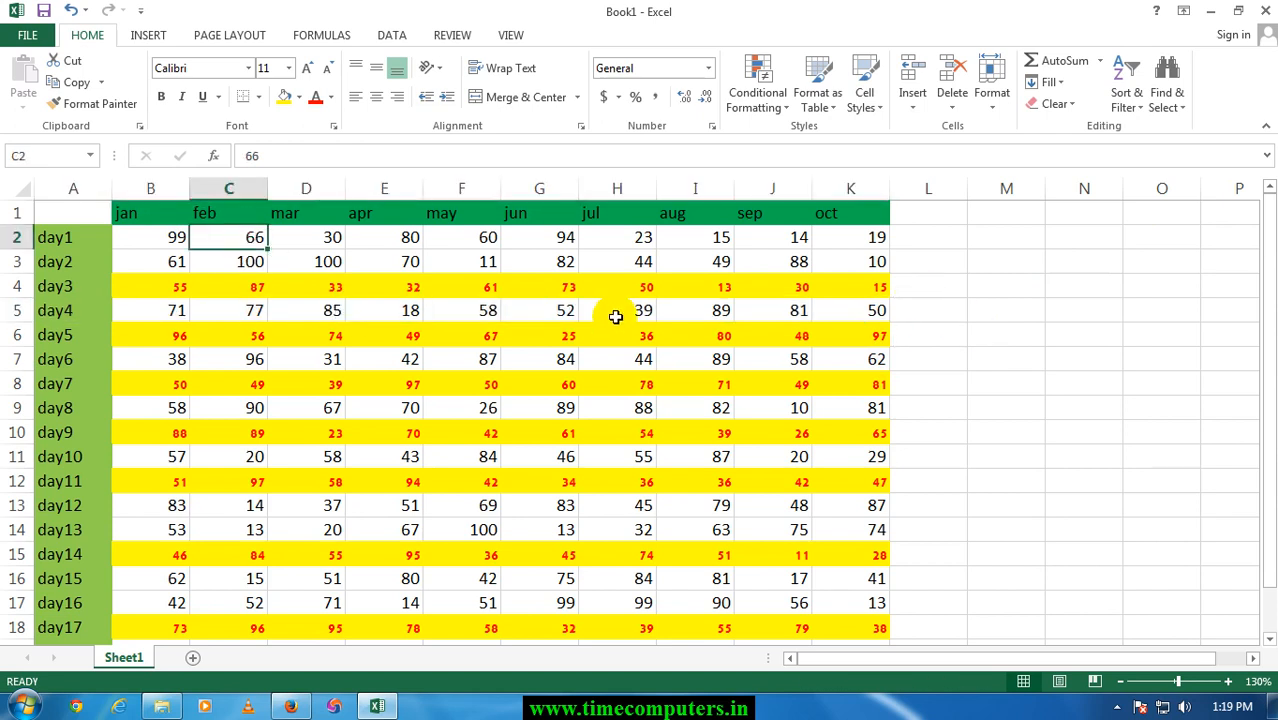
key("ctrl+shift+Down")
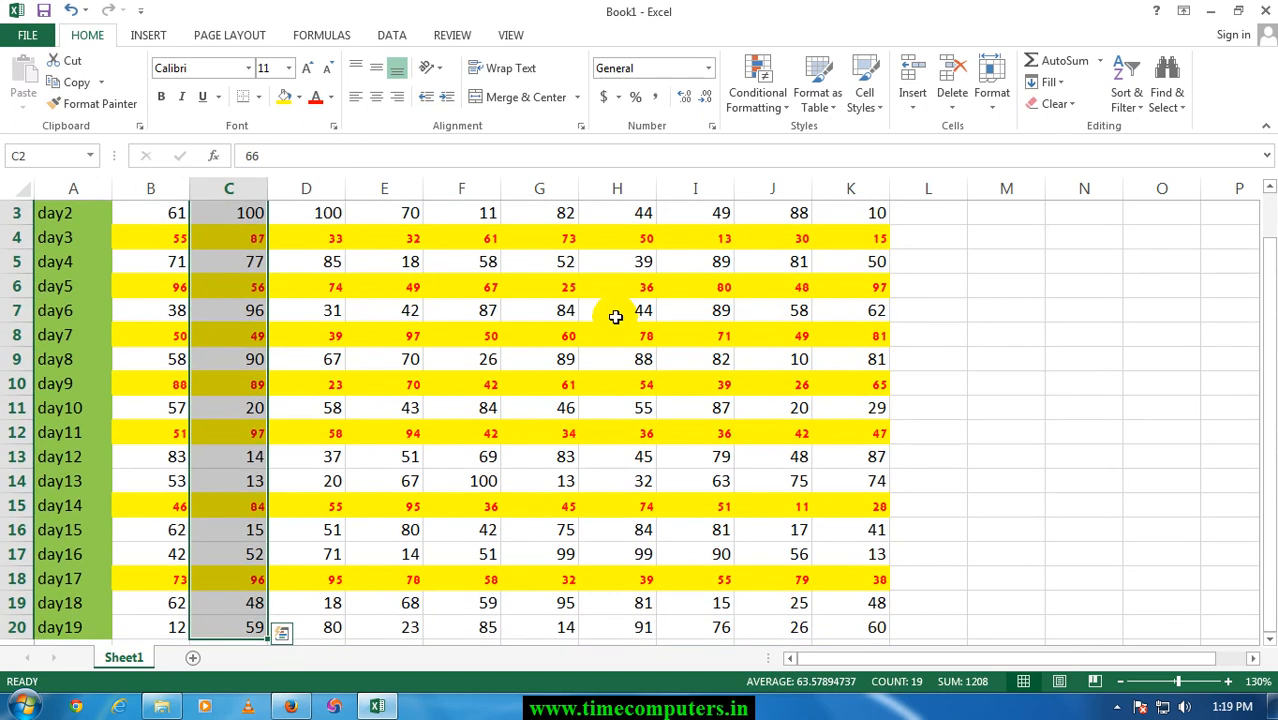
key("Up")
Select the mar column upwards from D9 to its header in D1.
key("Right")
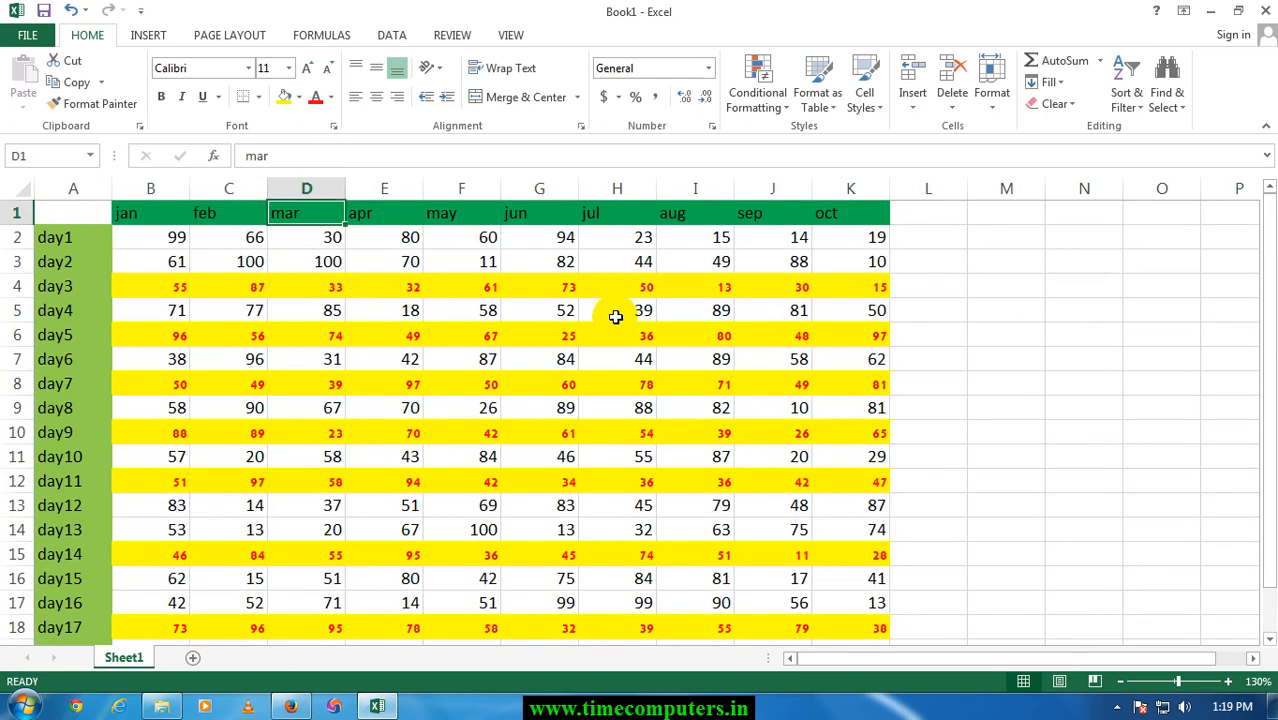
key("Down")
key("Down")
key("Down")
key("Down")
key("Down")
key("Down")
key("Down")
key("Down")
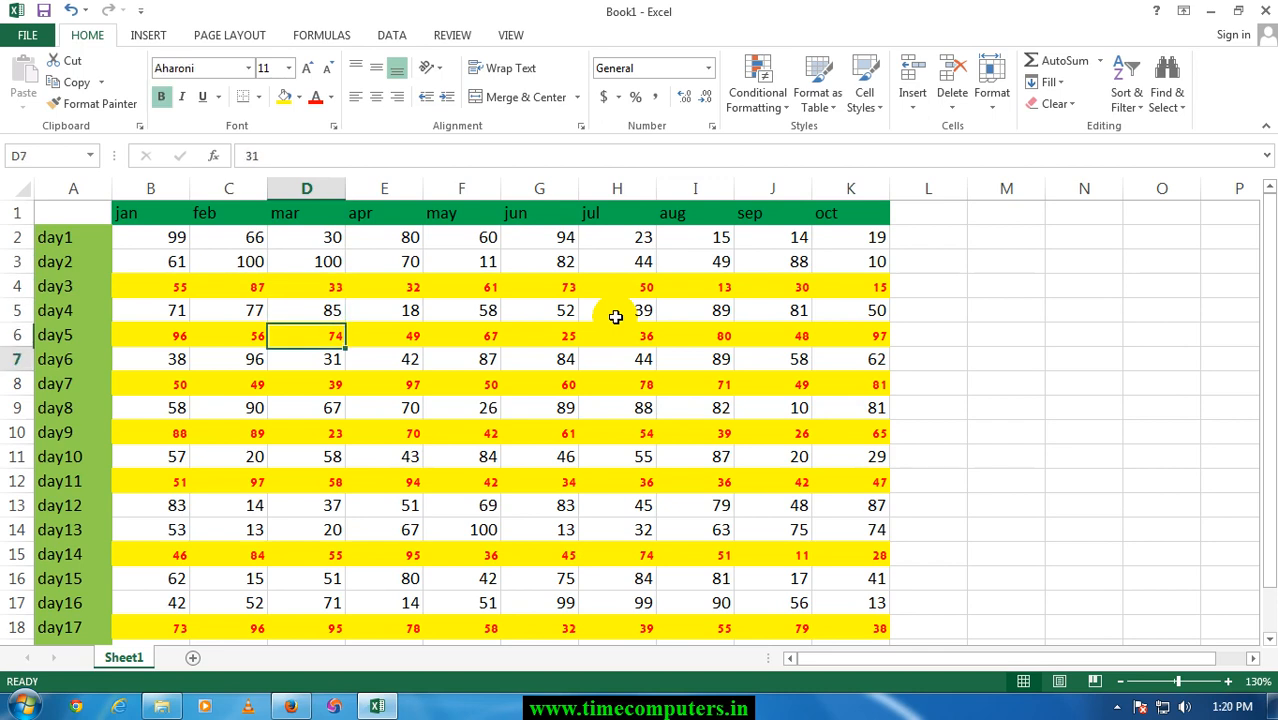
key("ctrl+shift+Up")
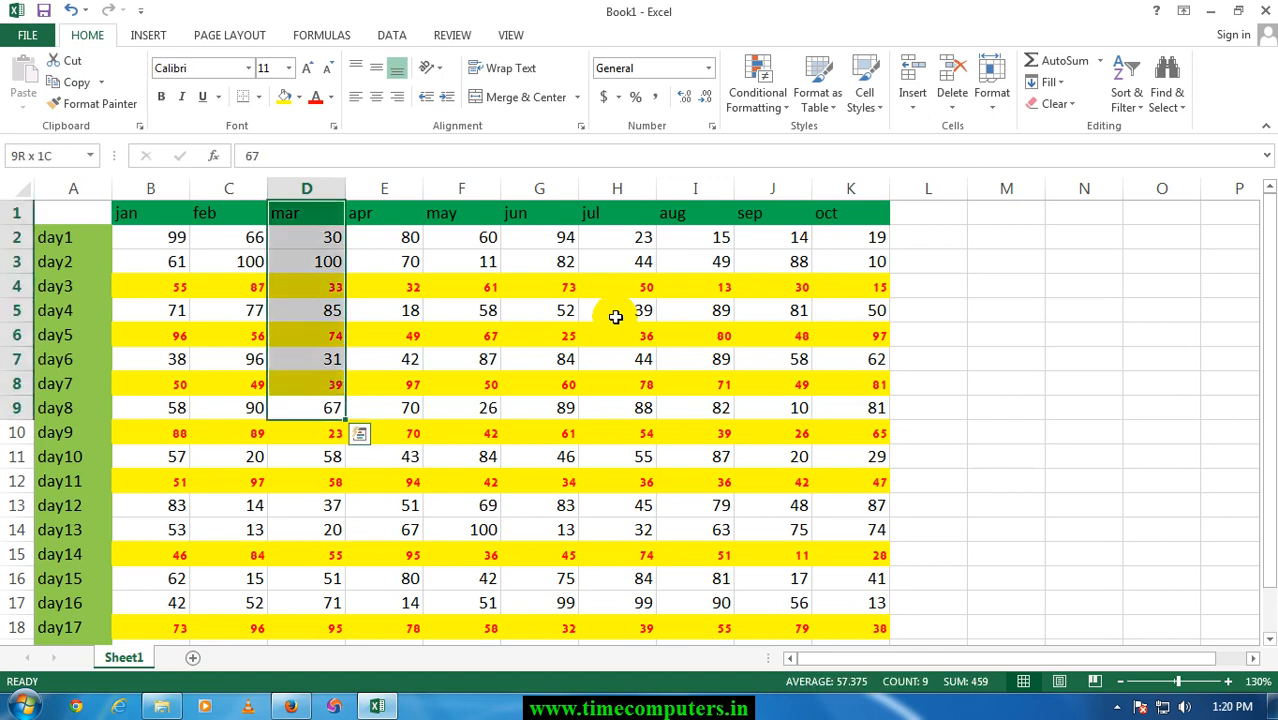
left_click(327, 346)
Select the whole block of values from B2 to the last filled column and row, K20, and return to B2.
left_click(151, 232)
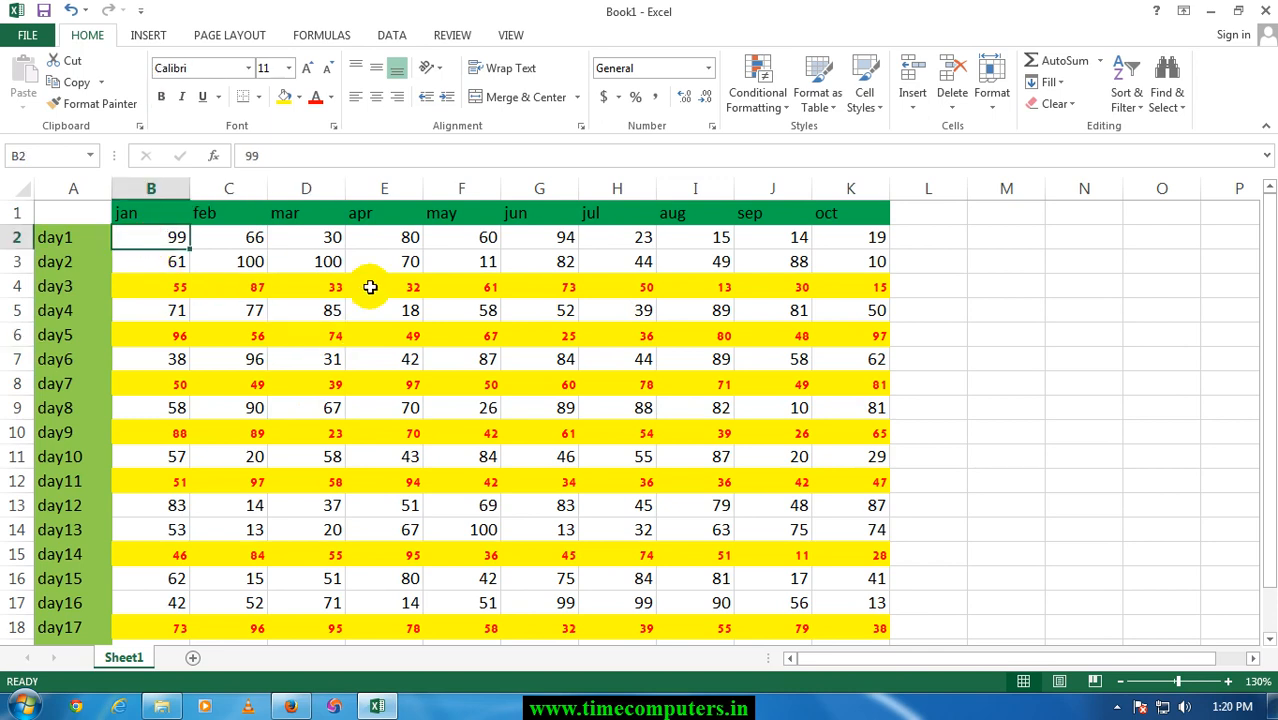
key("ctrl+shift+Right")
key("ctrl+shift+Down")
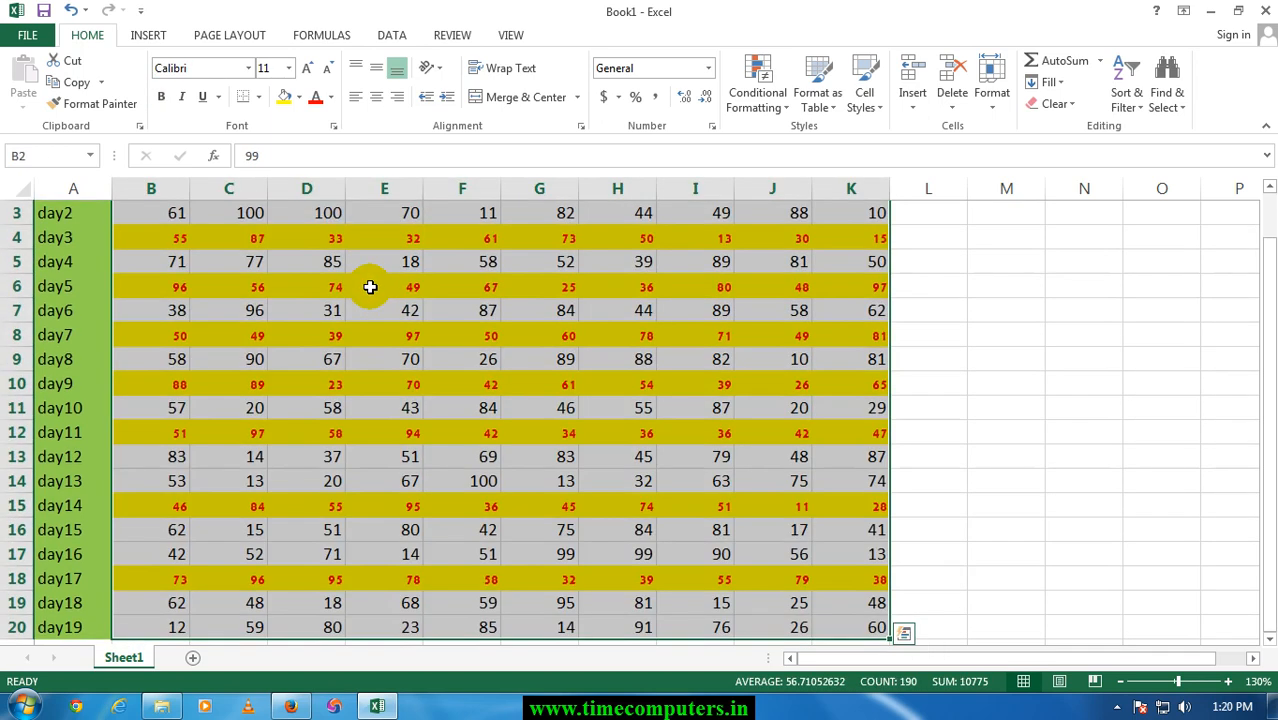
left_click(286, 287)
scroll(262, 285, "up", 1)
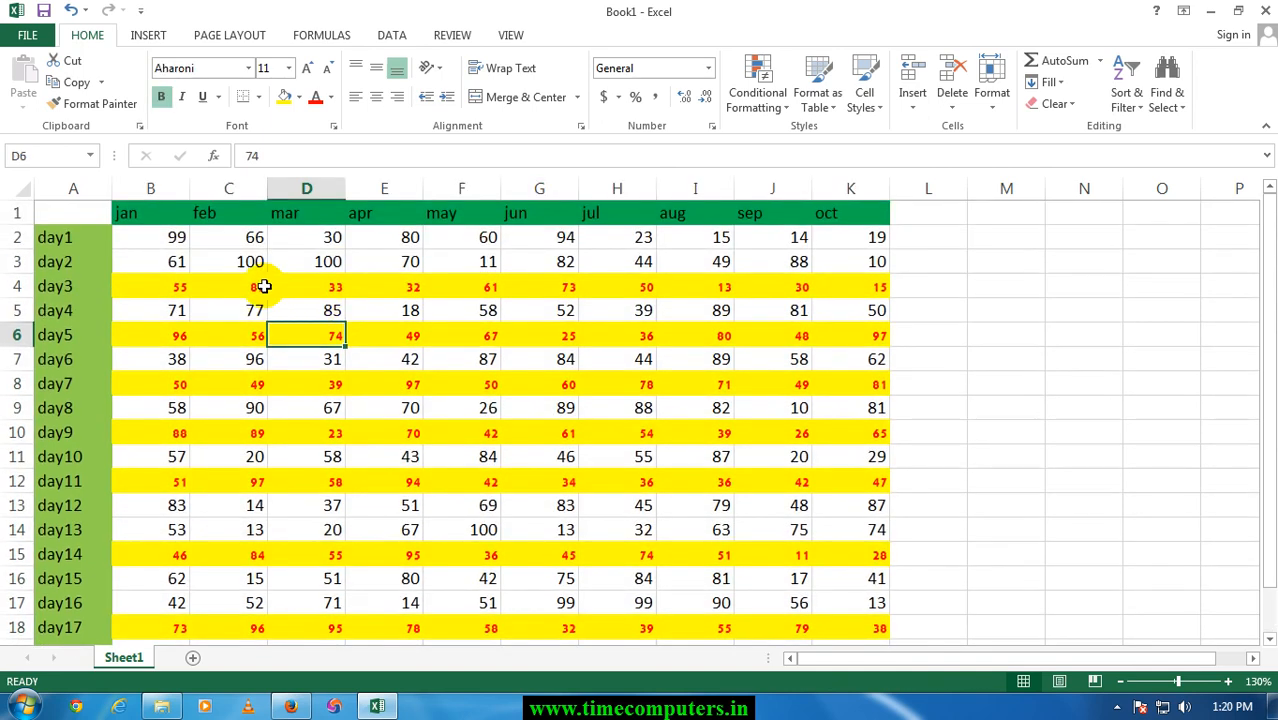
left_click(160, 240)
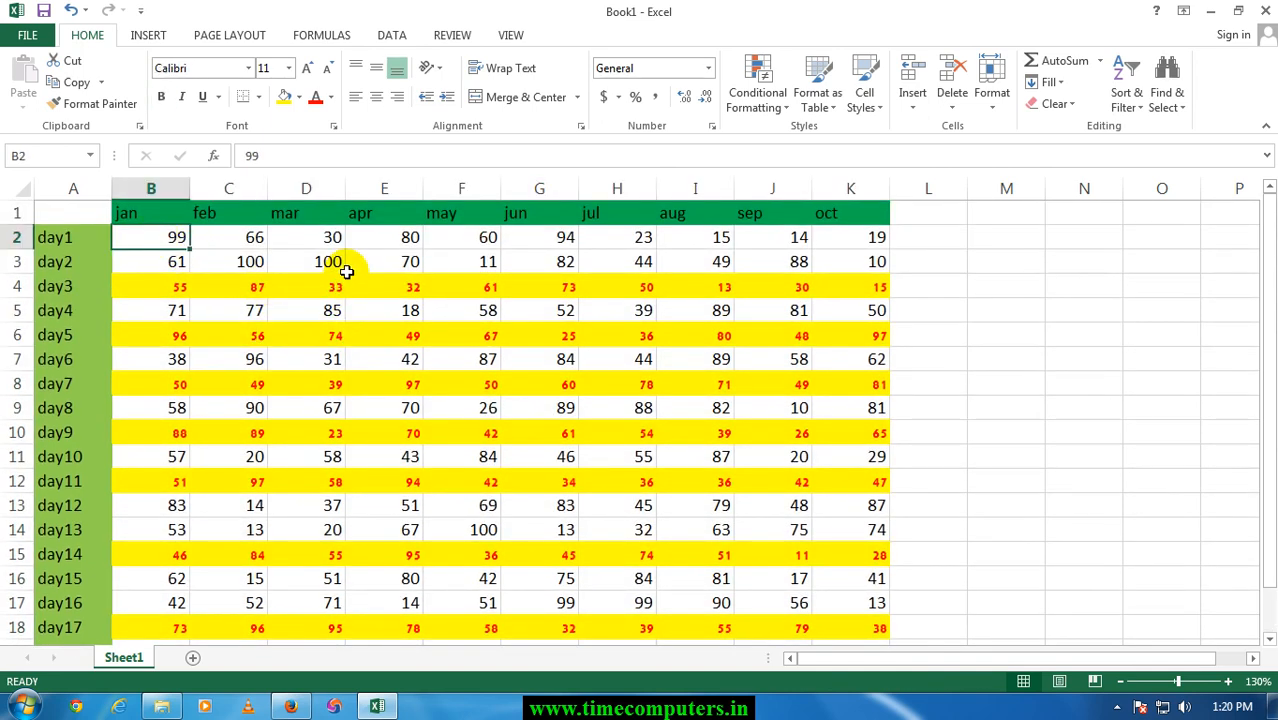
Select the block of values from B2 to K20 and set its font to Aharoni.
key("ctrl+shift+Right")
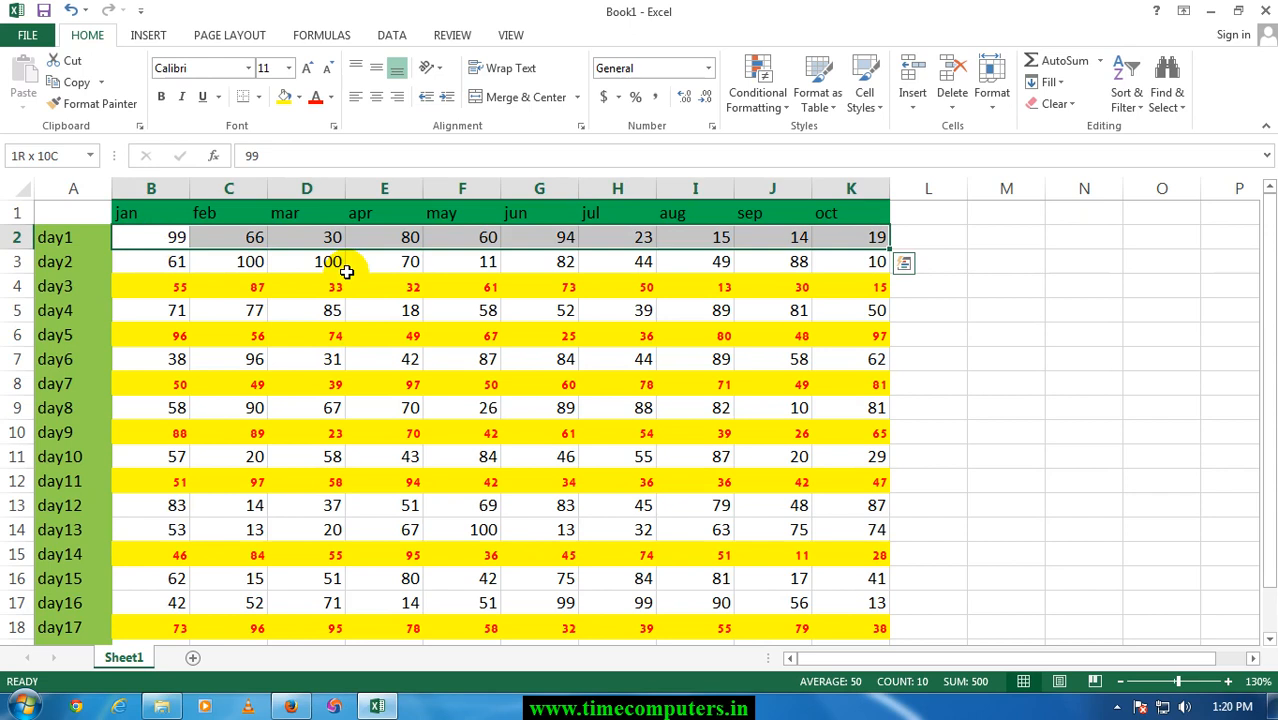
key("ctrl+shift+Down")
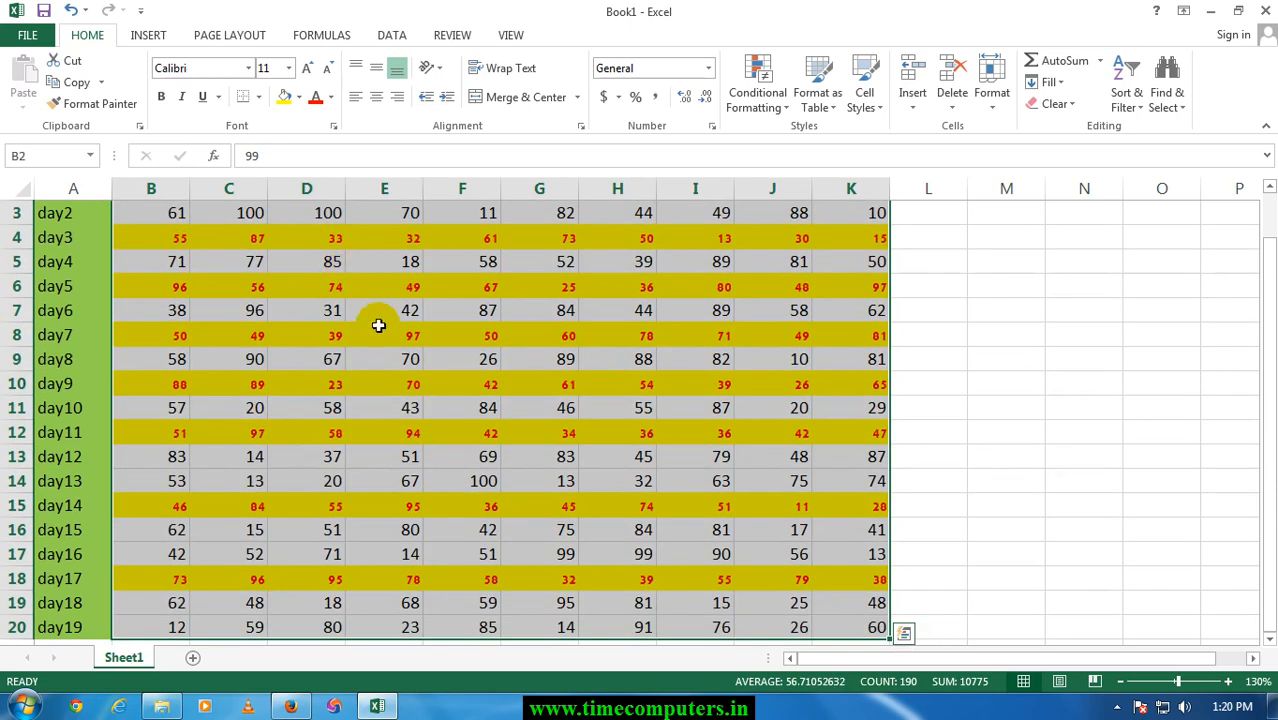
scroll(380, 300, "up", 1)
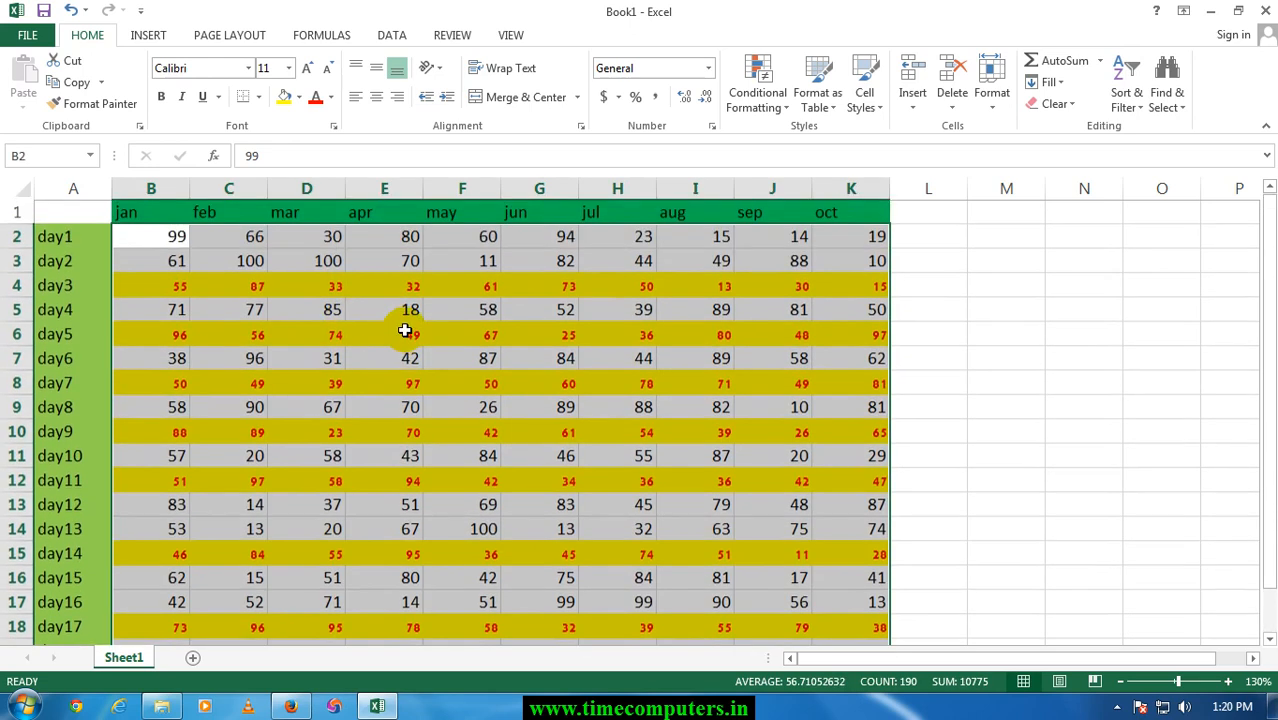
left_click(248, 68)
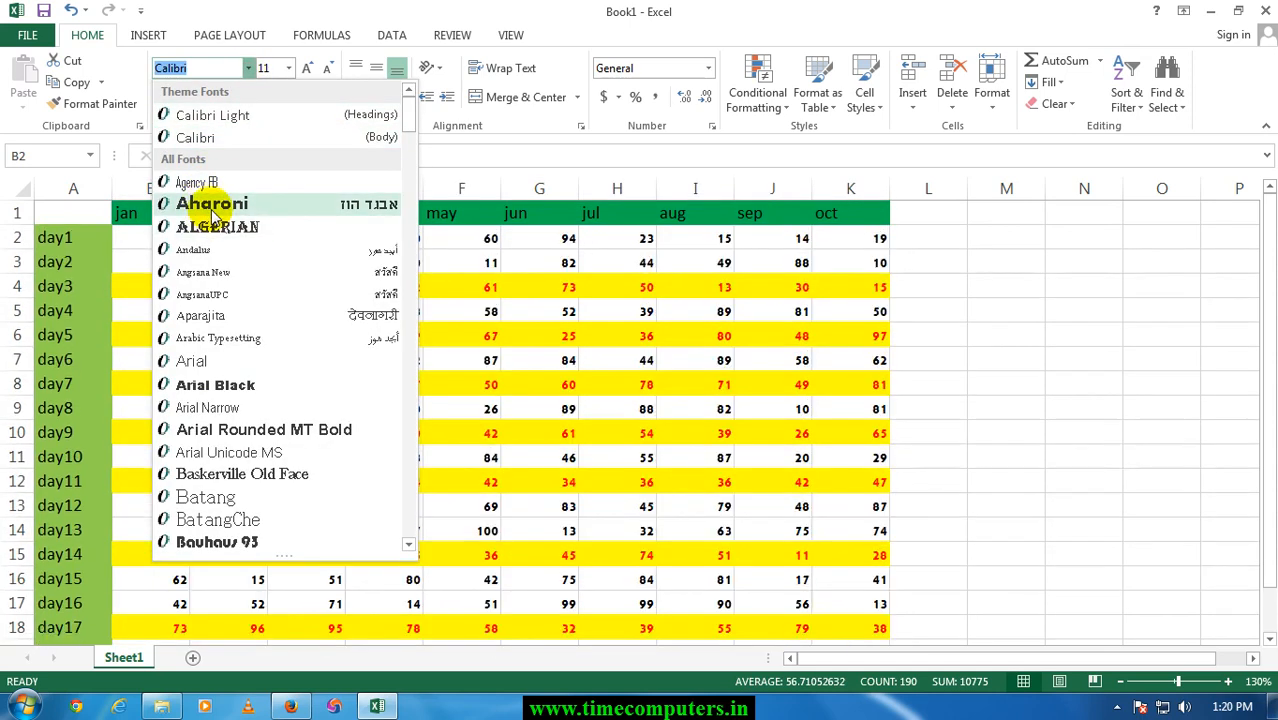
left_click(213, 205)
left_click(355, 314)
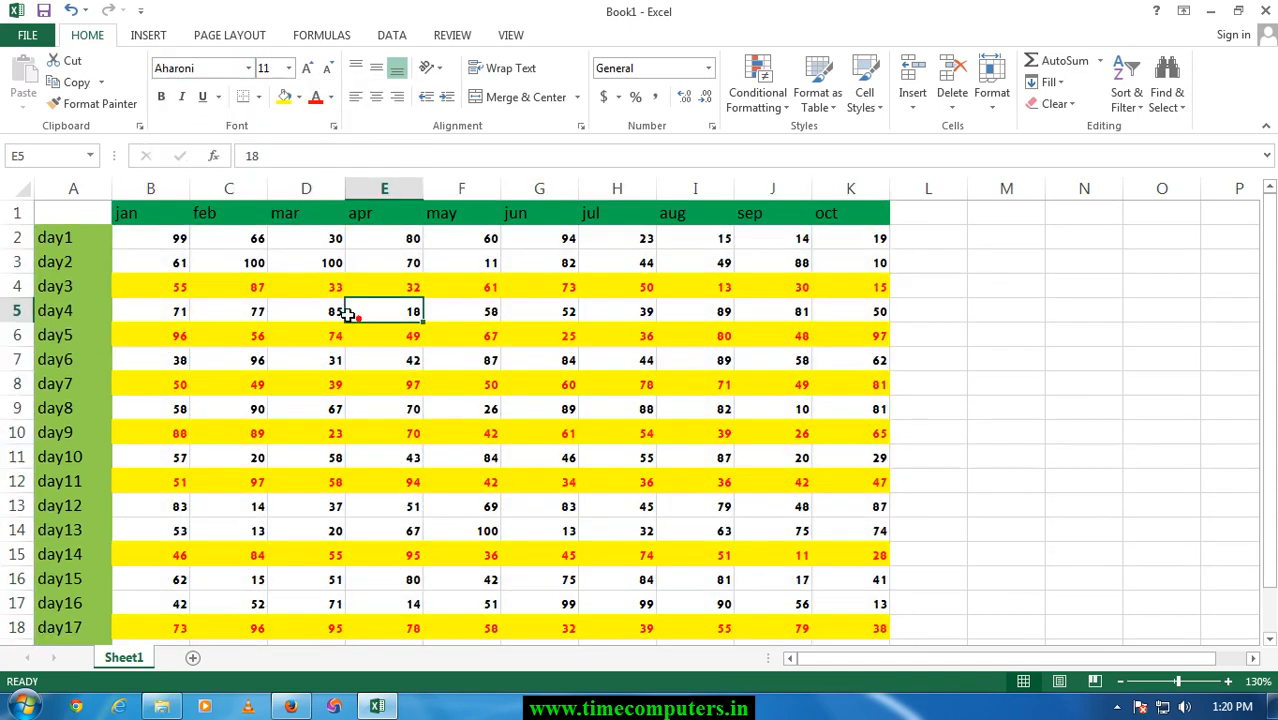
Starting at B2, move the active cell one cell at a time through the data to A5.
left_click(162, 241)
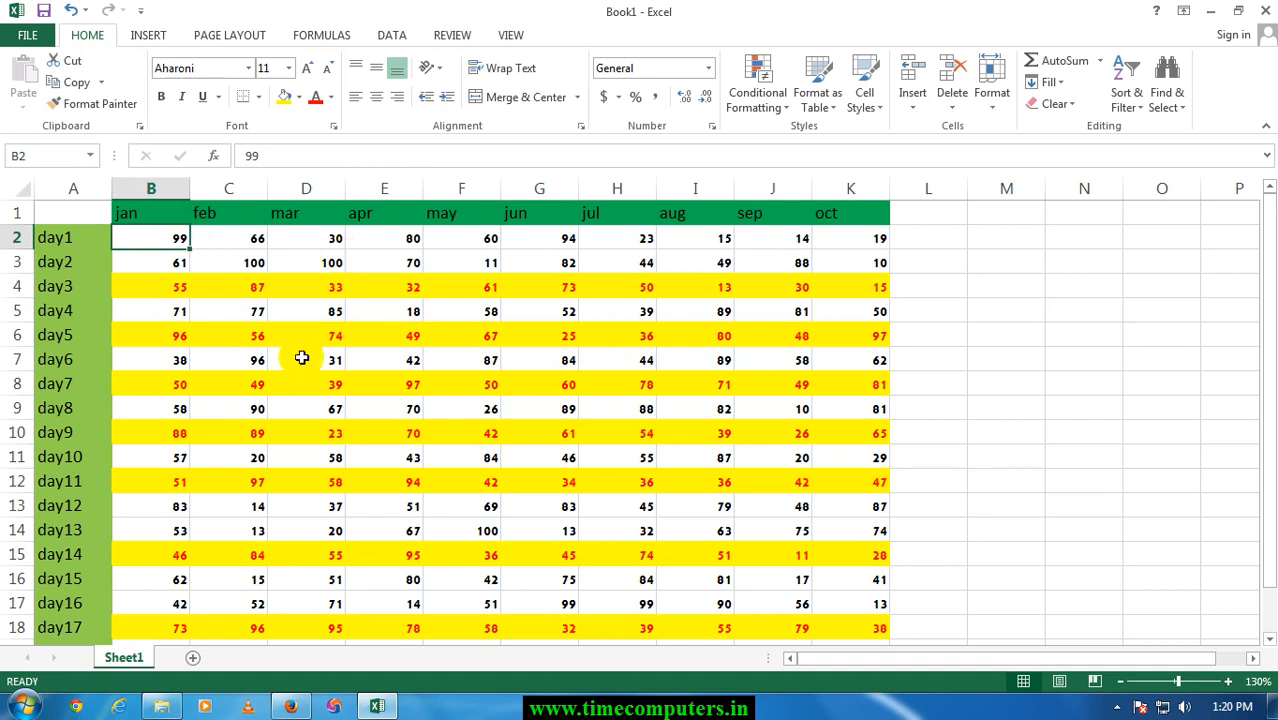
key("Down")
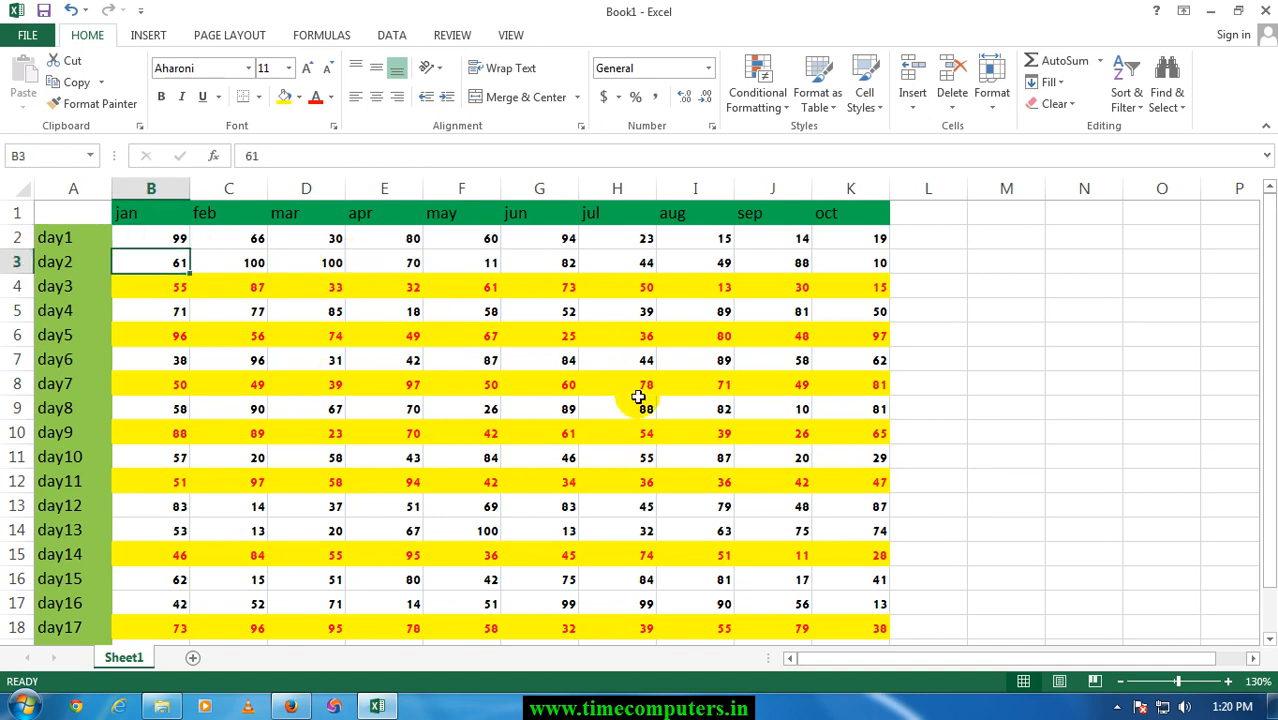
key("Right")
key("Down")
key("Down")
key("Left")
key("Left")
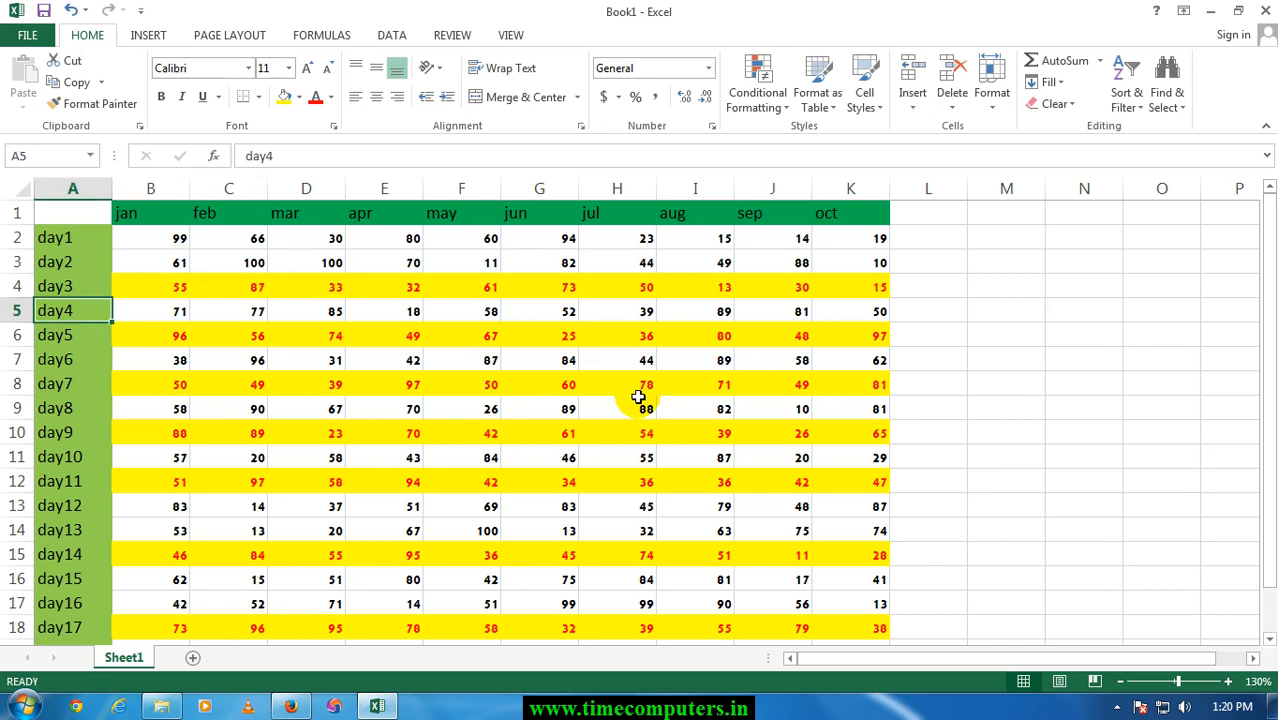
Select the entire mar column D and look at how far the selection extends below the data.
left_click(536, 378)
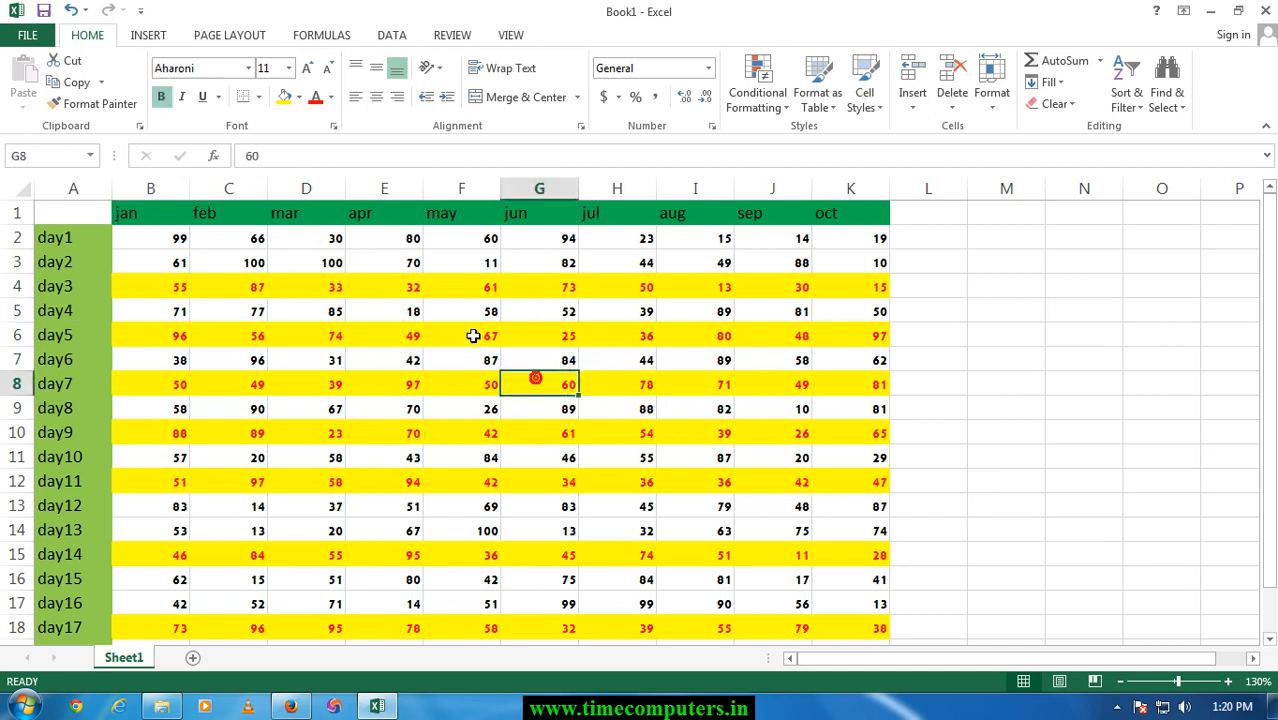
left_click(267, 270)
left_click(329, 261)
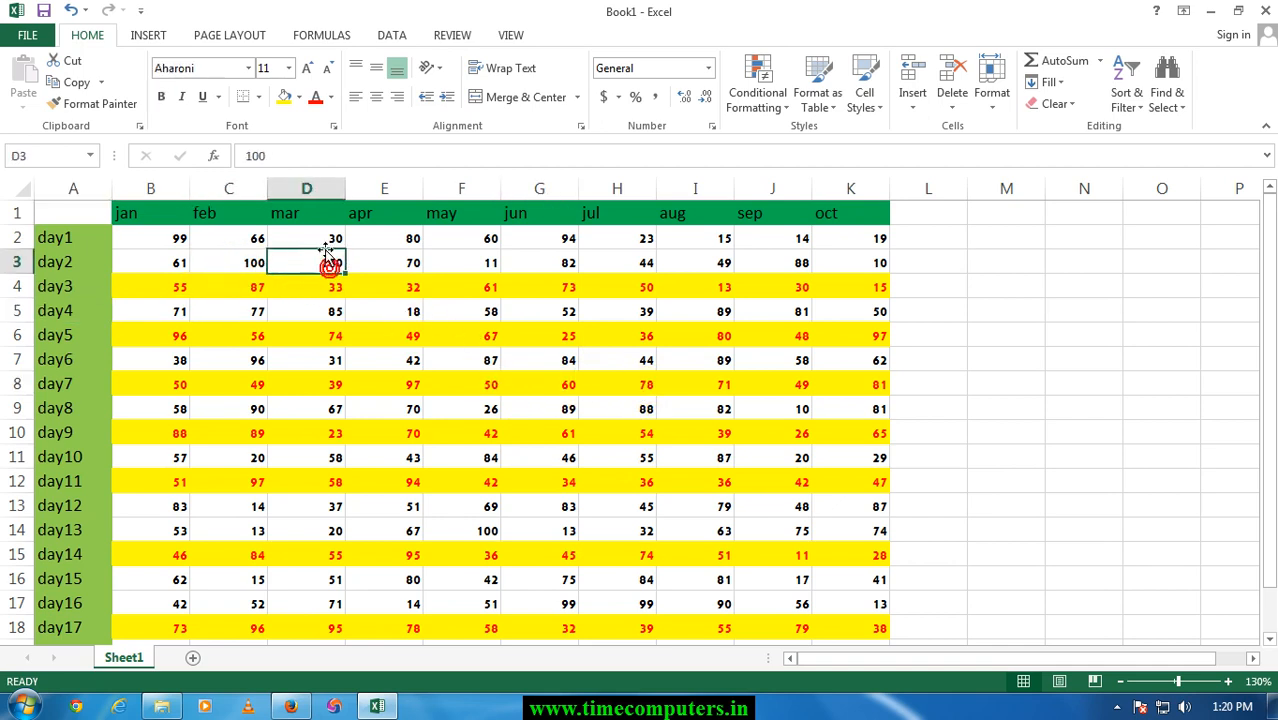
left_click(309, 188)
scroll(320, 310, "down", 16)
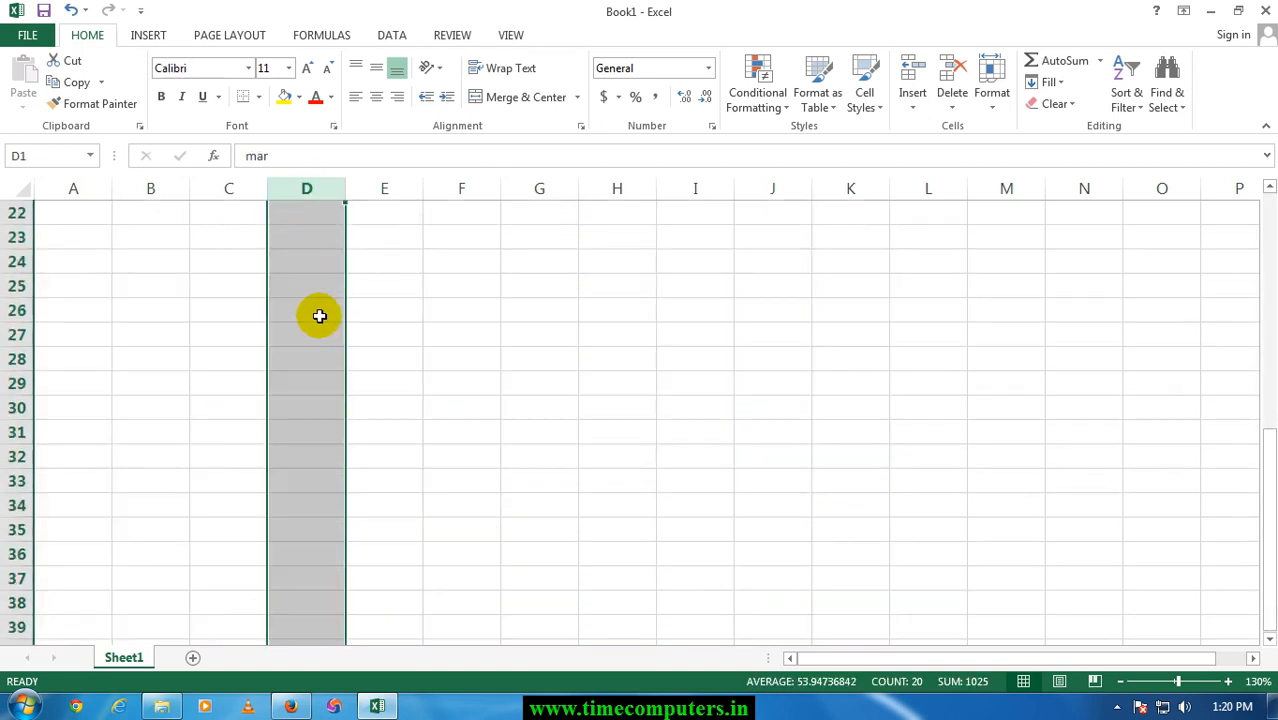
scroll(322, 326, "down", 6)
scroll(328, 333, "up", 20)
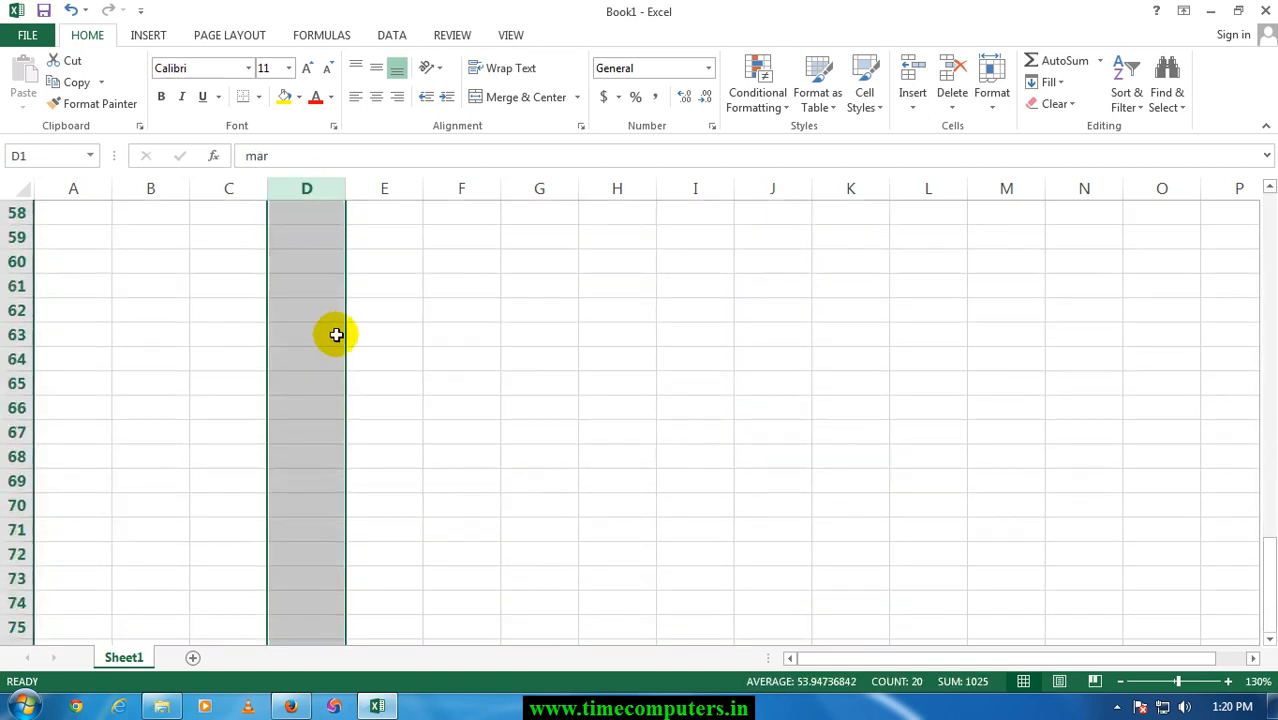
Select the entire day3 row, row 4, and clear the selection again by returning to a single cell.
left_click(240, 287)
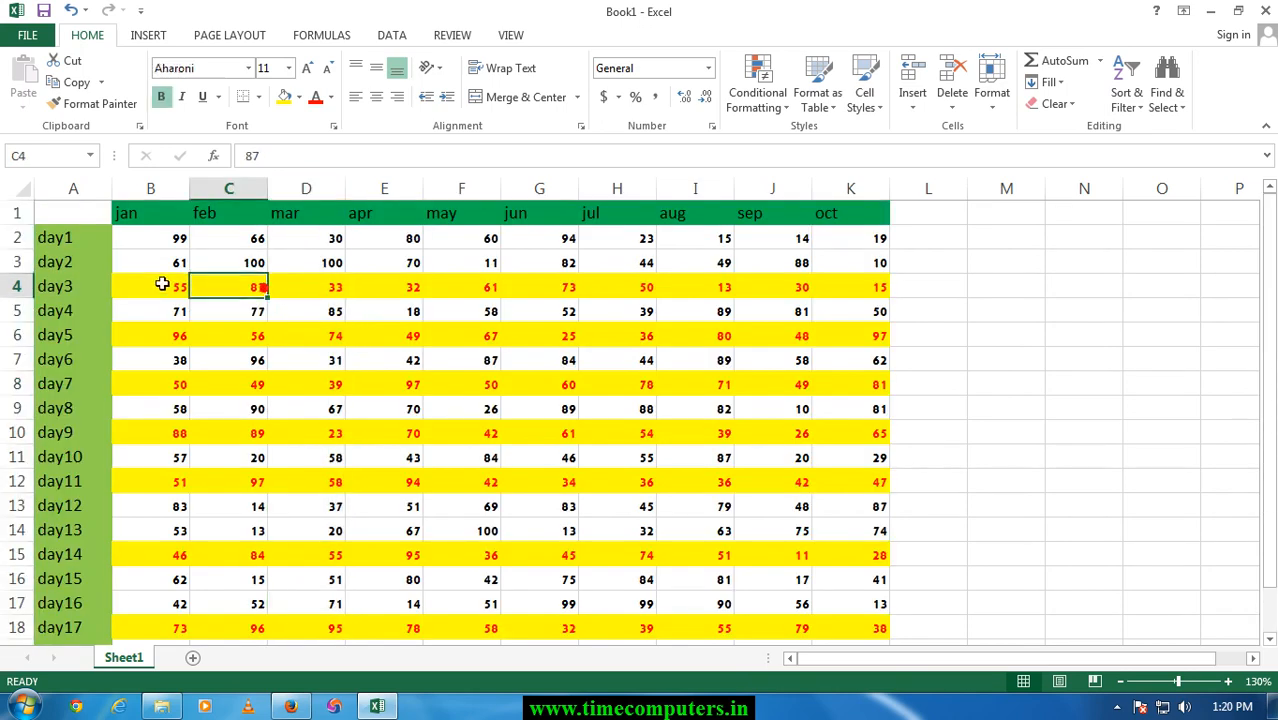
left_click(18, 287)
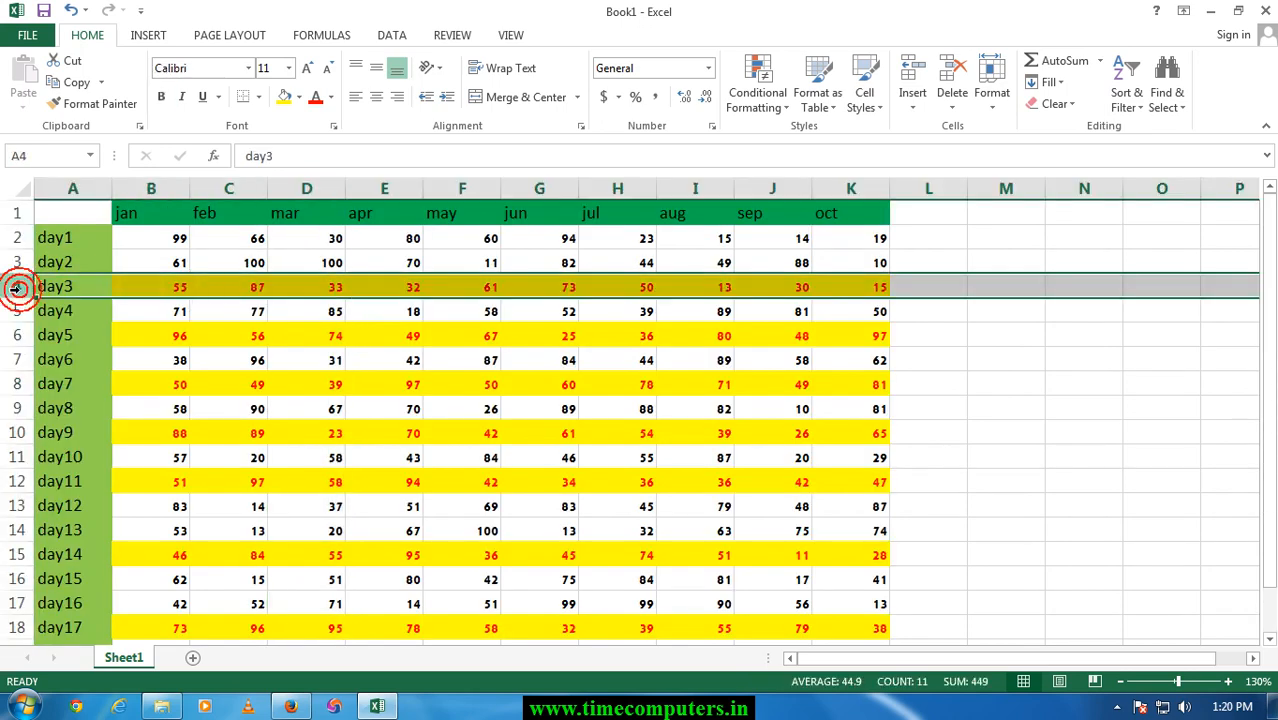
left_click(303, 337)
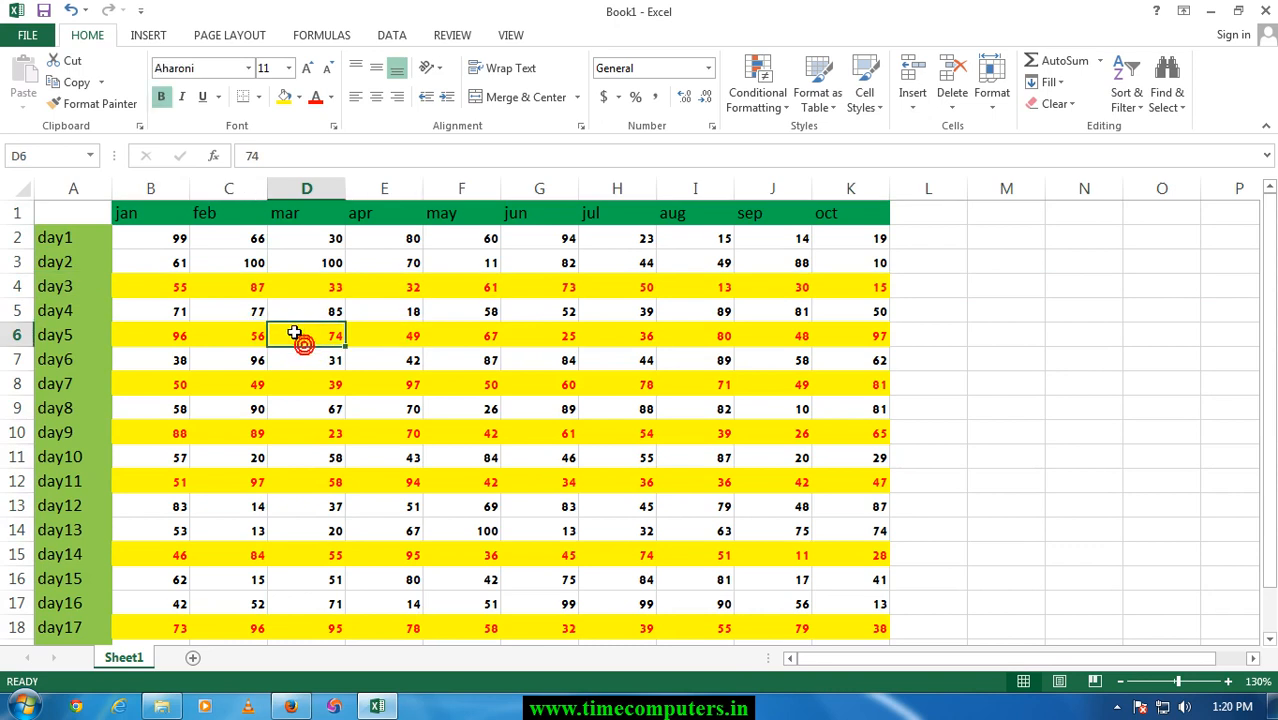
Select the adjacent whole columns D to G in one go, and return to a single cell.
left_click(214, 284)
left_click(315, 266)
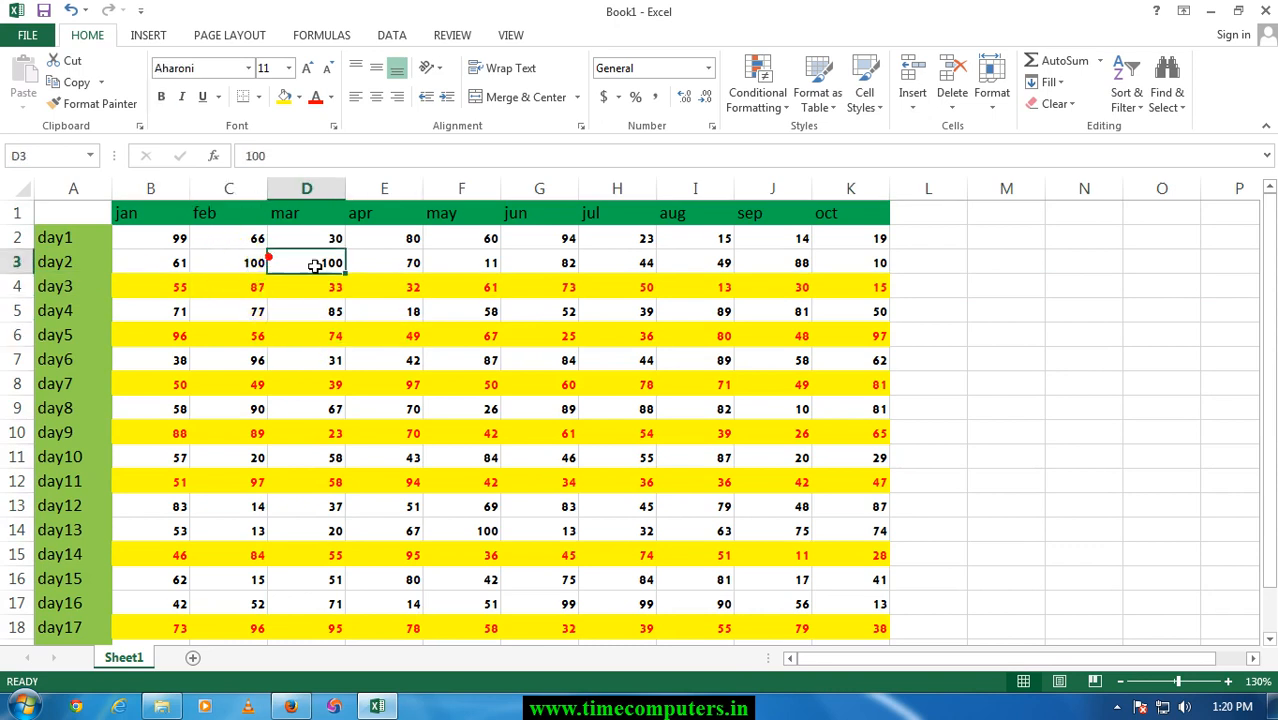
left_click(388, 280)
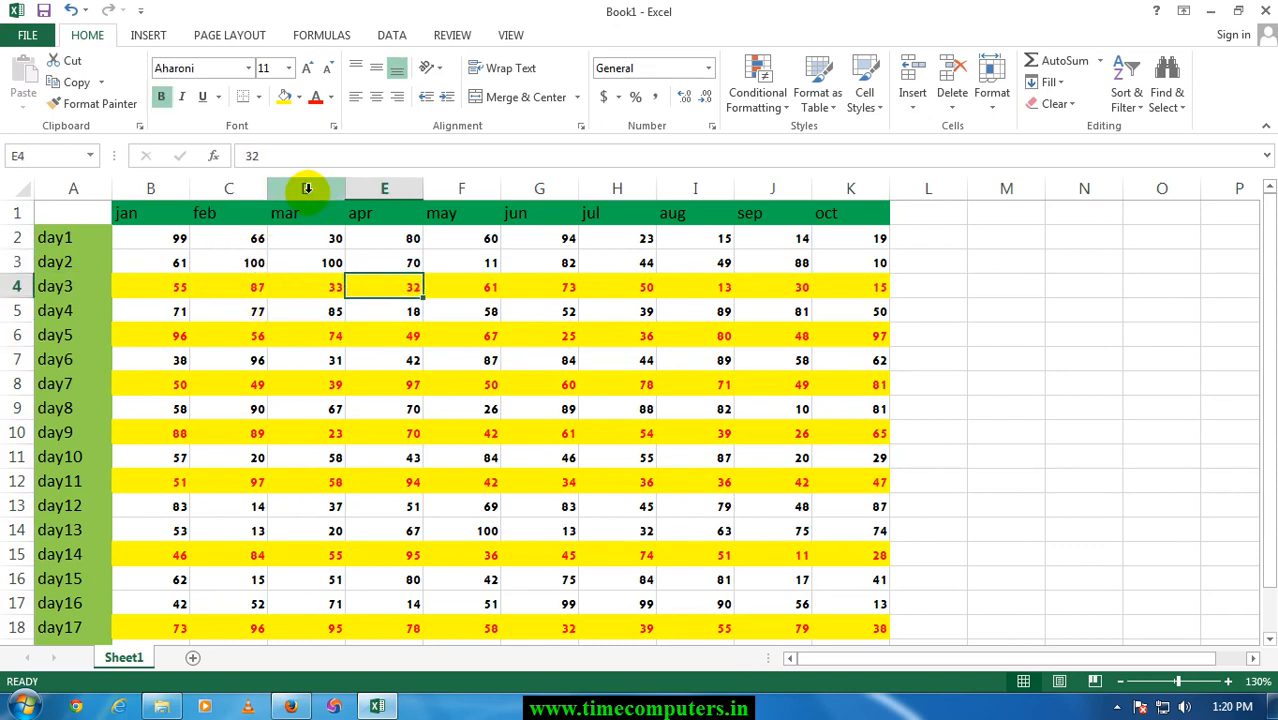
left_click_drag(306, 189, 550, 195)
left_click(352, 357)
Select the adjacent whole rows 4 to 10 in one go, and return to a single cell.
left_click_drag(17, 286, 40, 440)
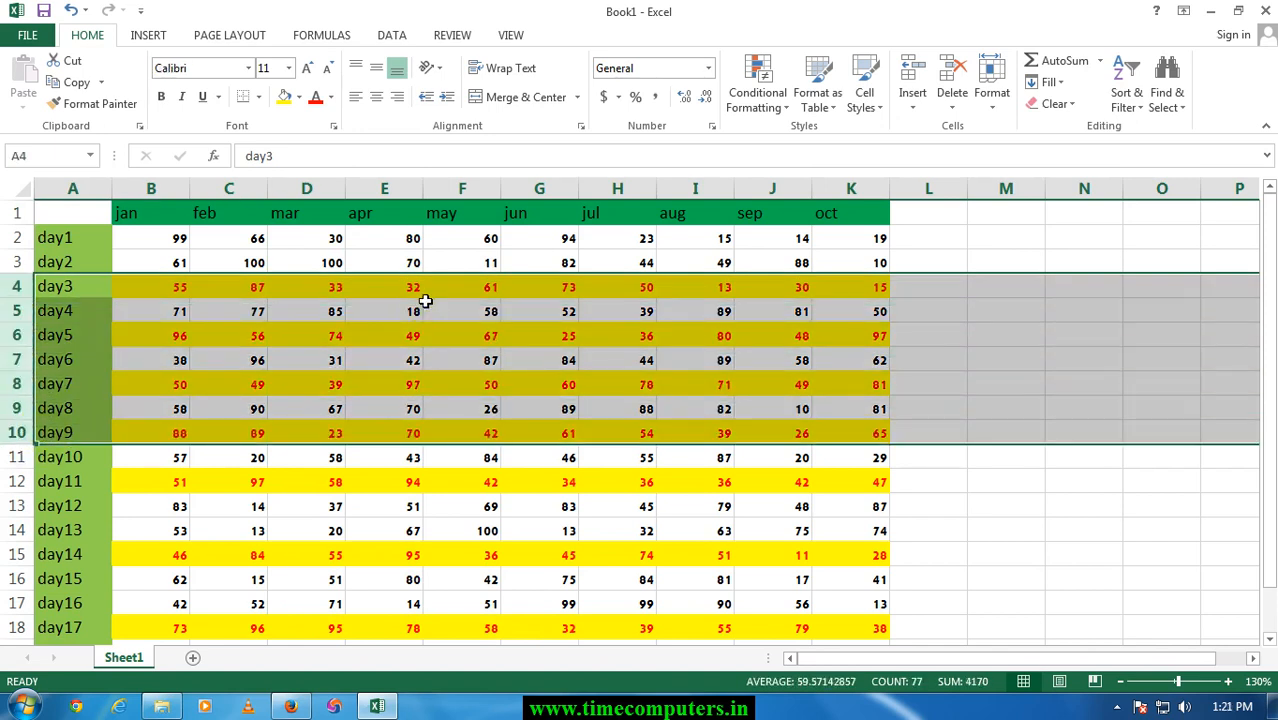
left_click(440, 311)
left_click(275, 356)
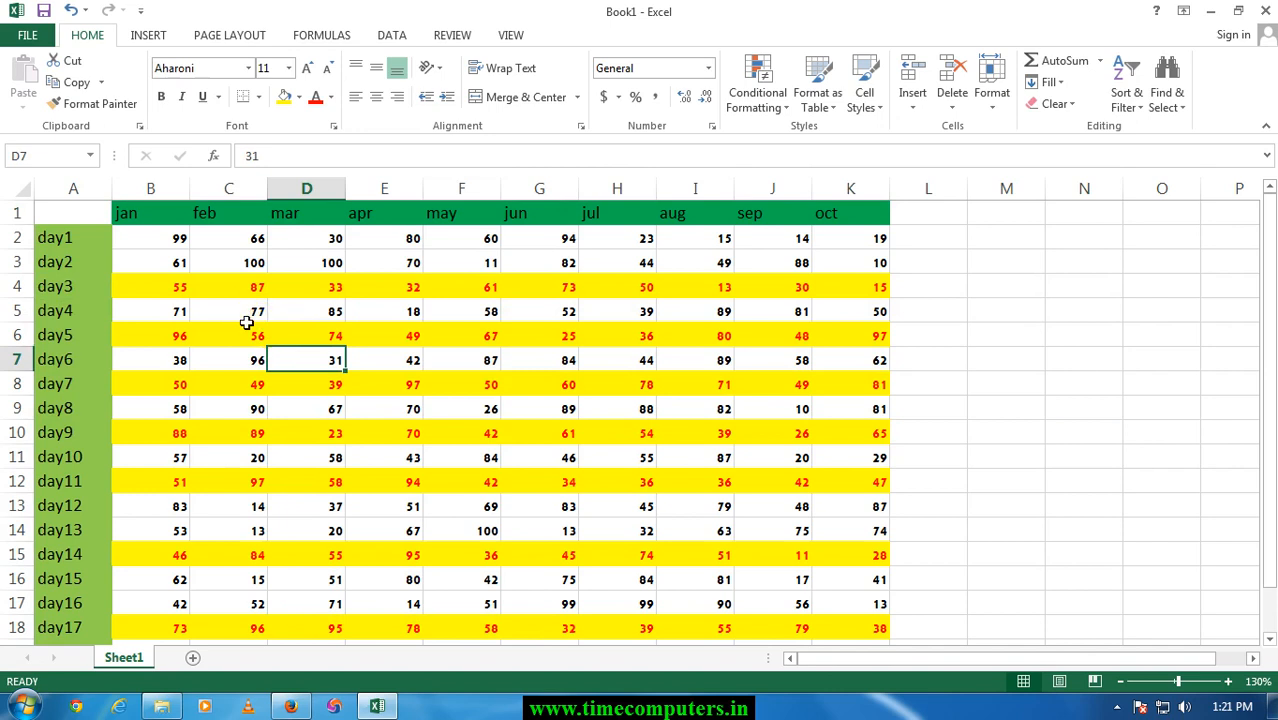
left_click(245, 332)
left_click(252, 287)
left_click(295, 295)
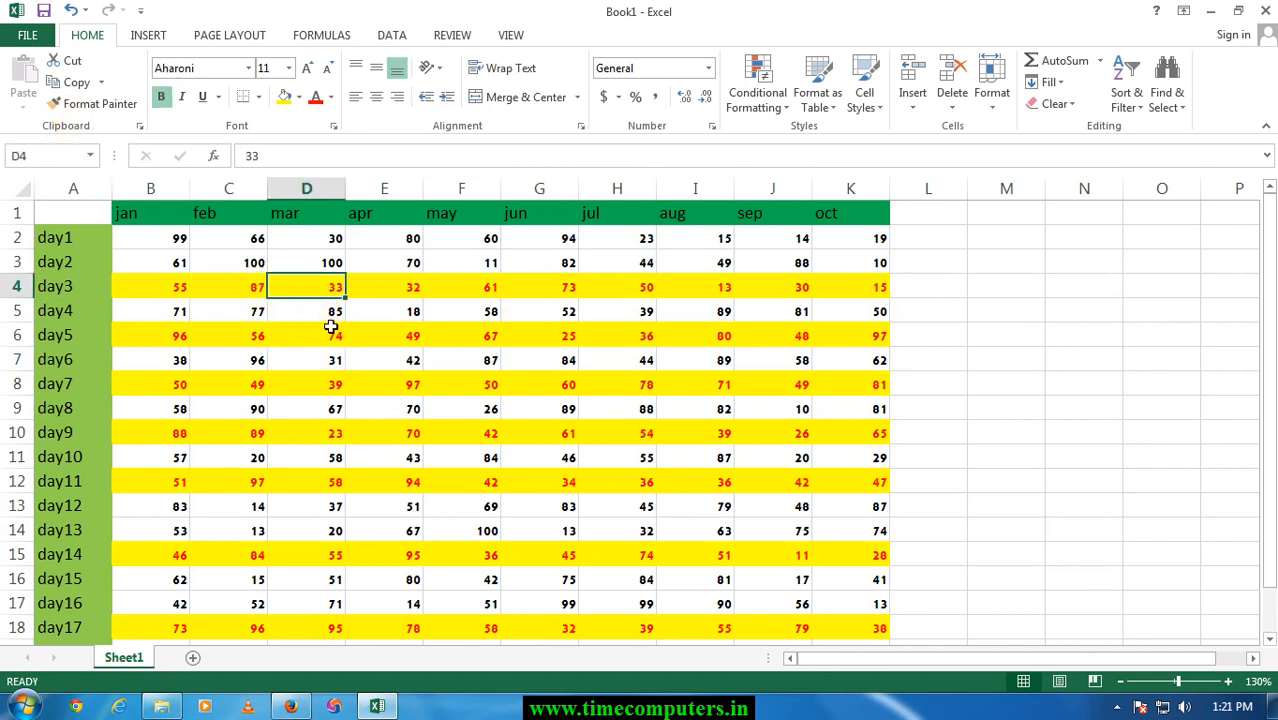
left_click(316, 327)
left_click(252, 310)
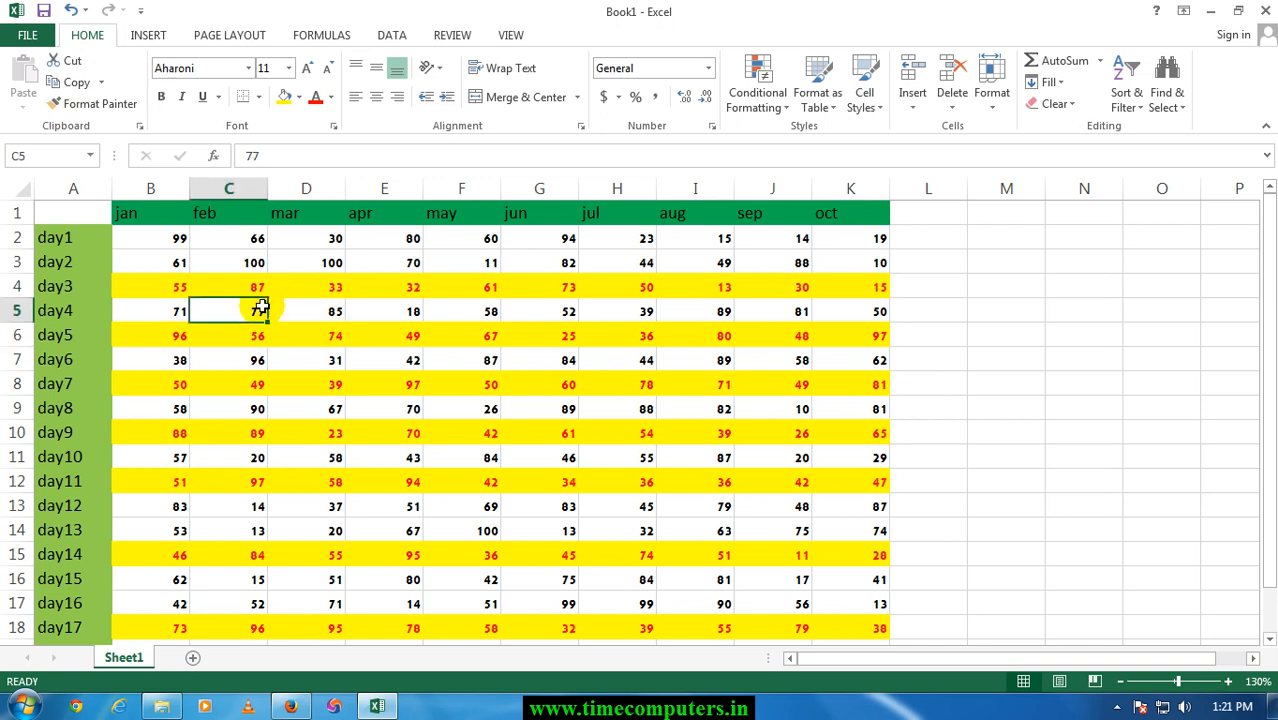
Move the jan and feb values of day1 and day2, B2:C3, to the empty area starting at M3.
left_click(163, 240)
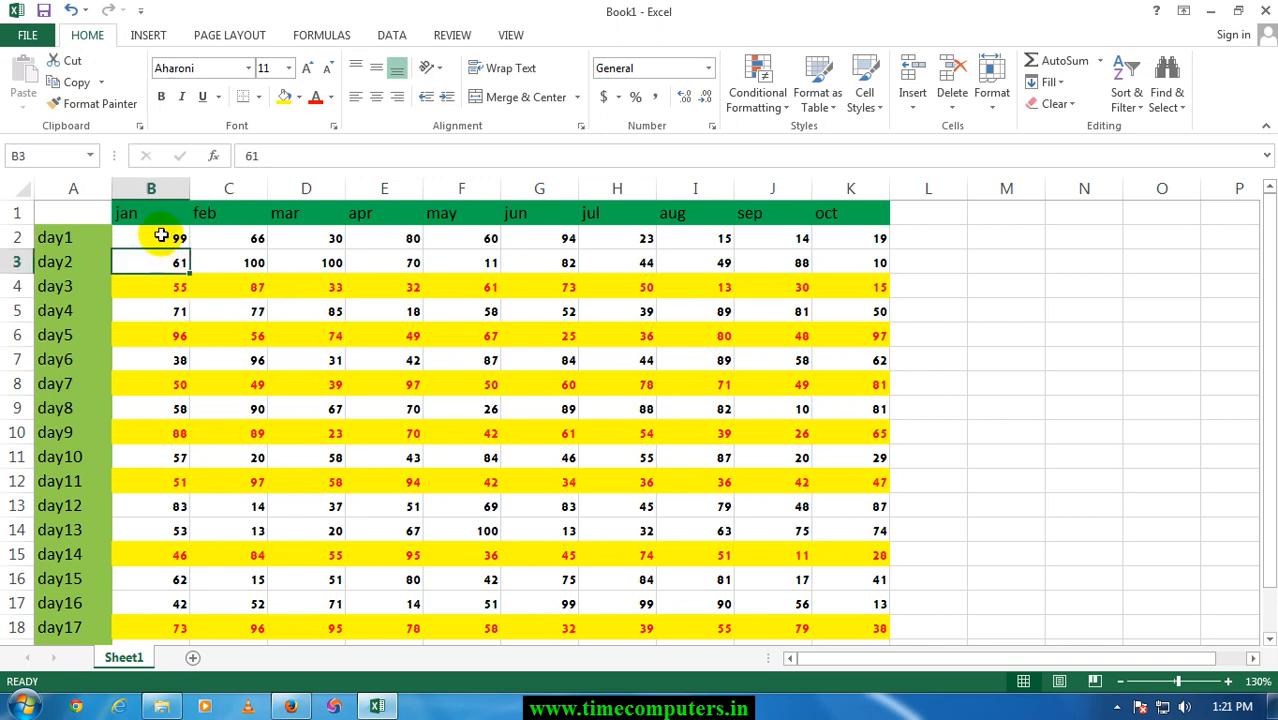
left_click_drag(161, 235, 228, 273)
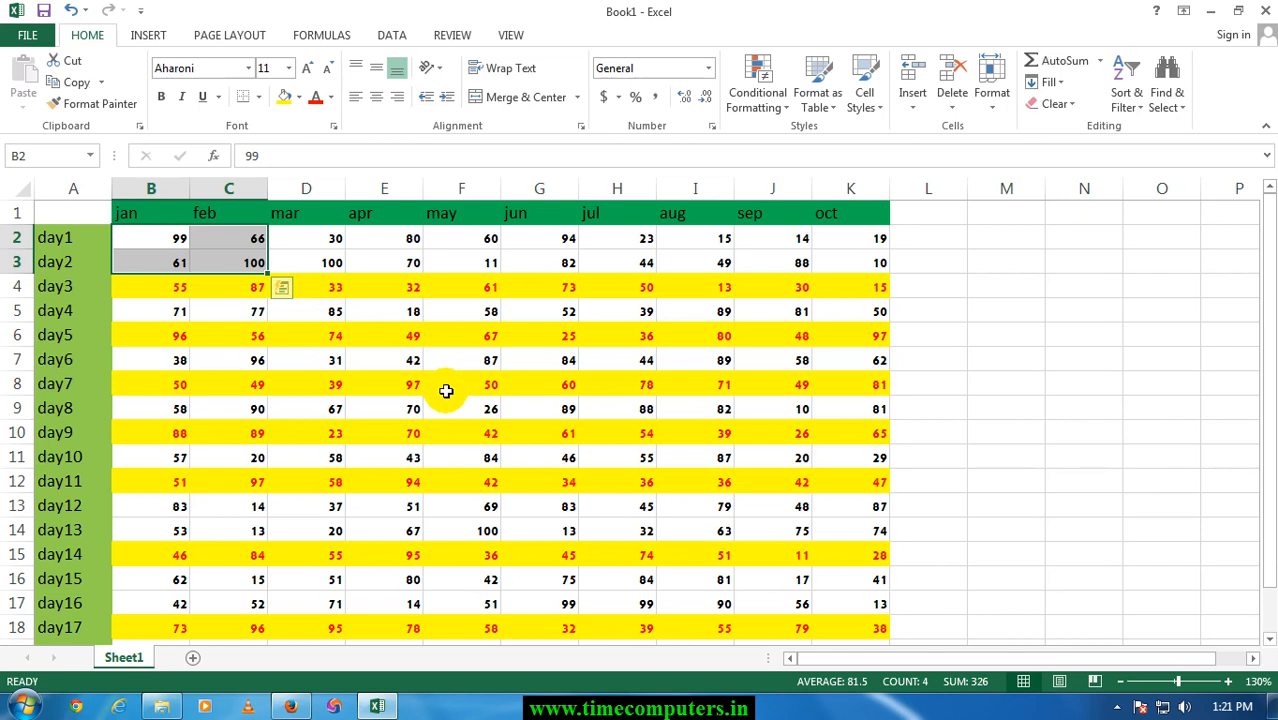
key("ctrl+c")
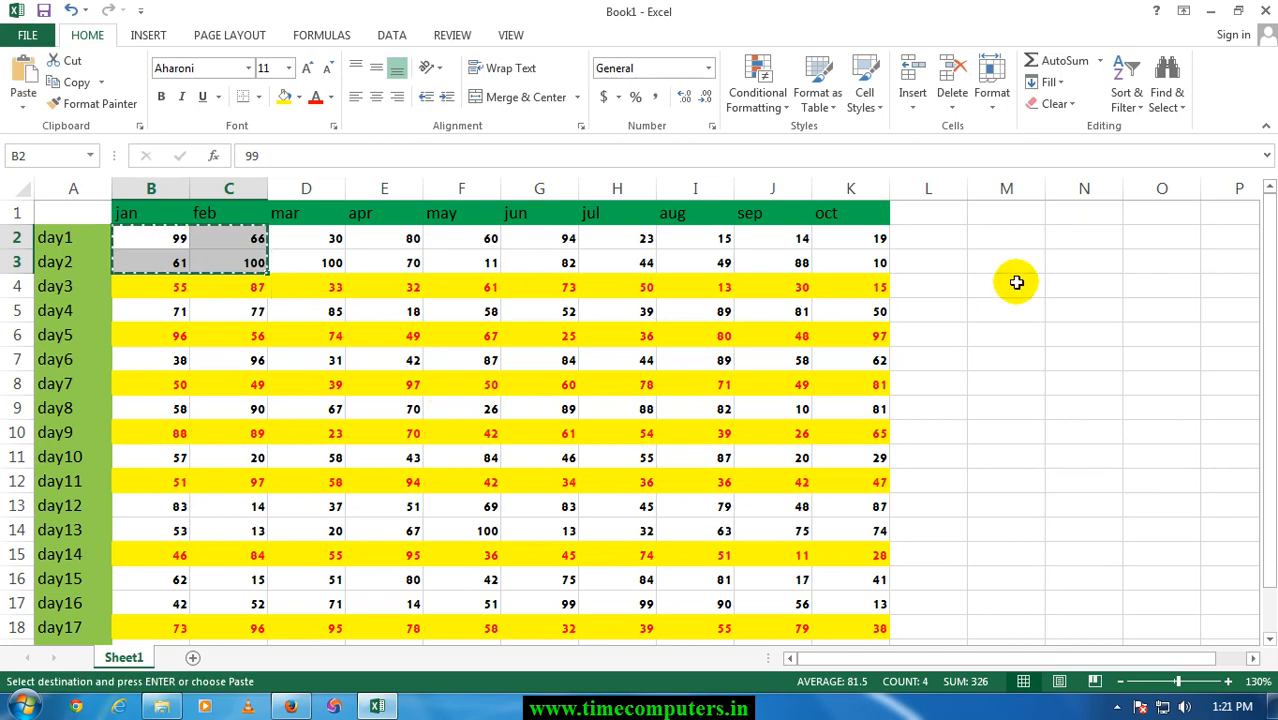
left_click(1004, 259)
key("ctrl+v")
left_click(205, 240)
left_click(1047, 288)
left_click(1029, 368)
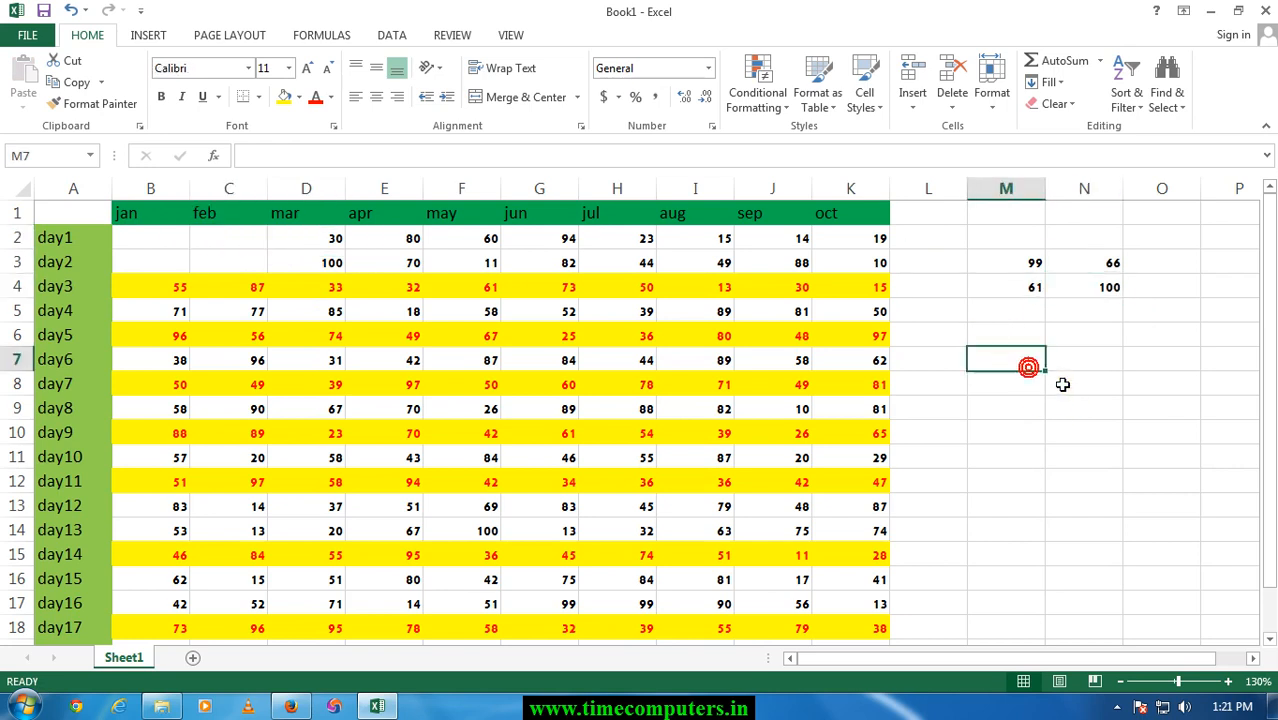
left_click(1050, 318)
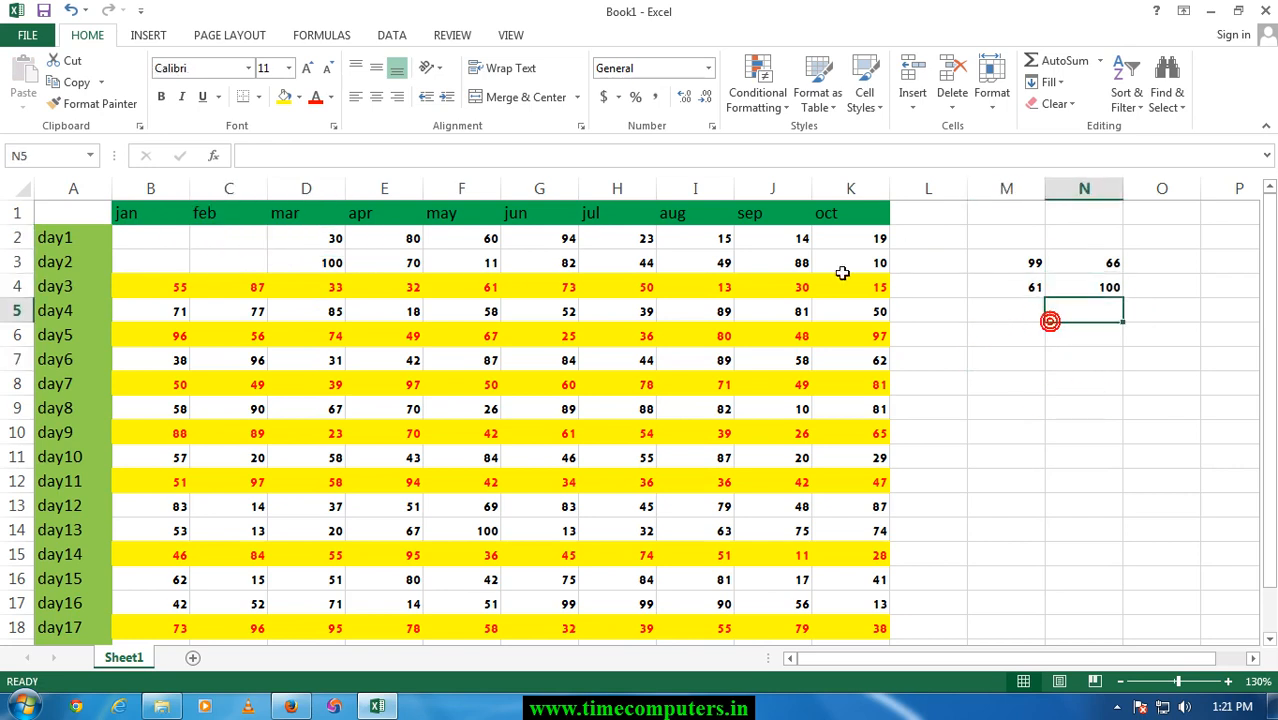
left_click(176, 233)
left_click(1058, 282)
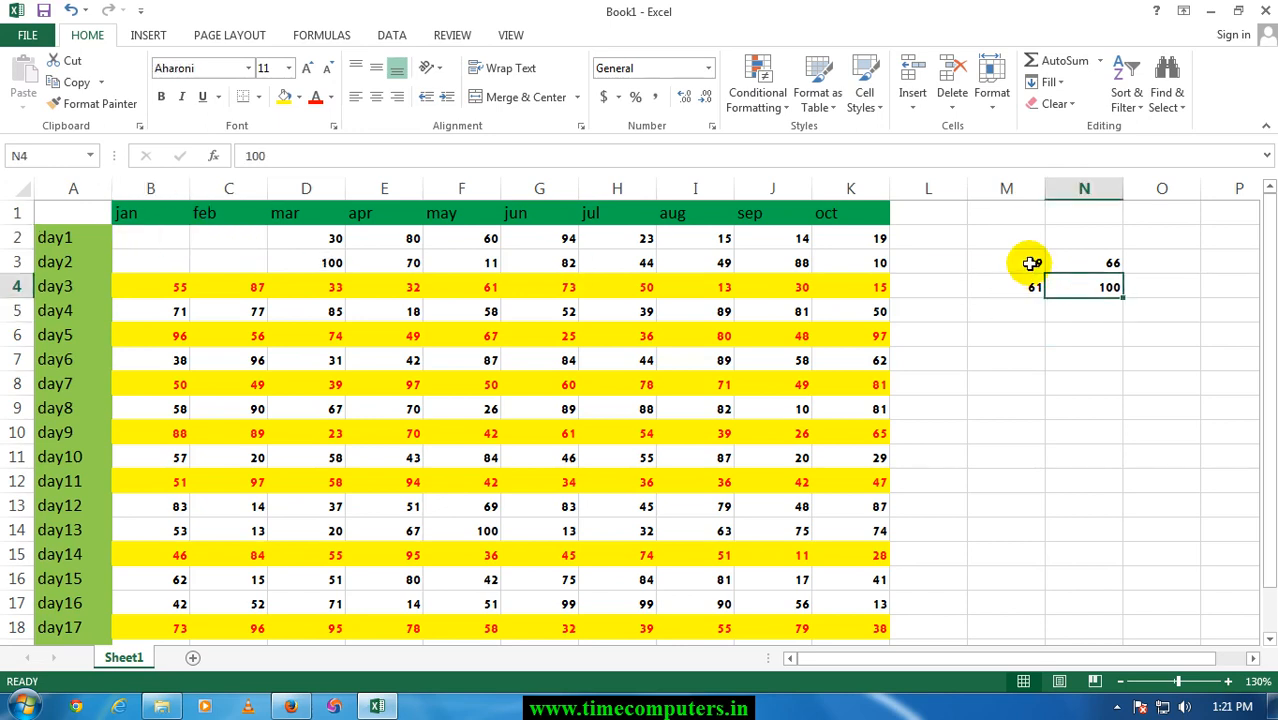
left_click(173, 245)
Copy the range M3:N5 and paste it over B2:C4, replacing the existing data.
left_click_drag(1029, 264, 1093, 290)
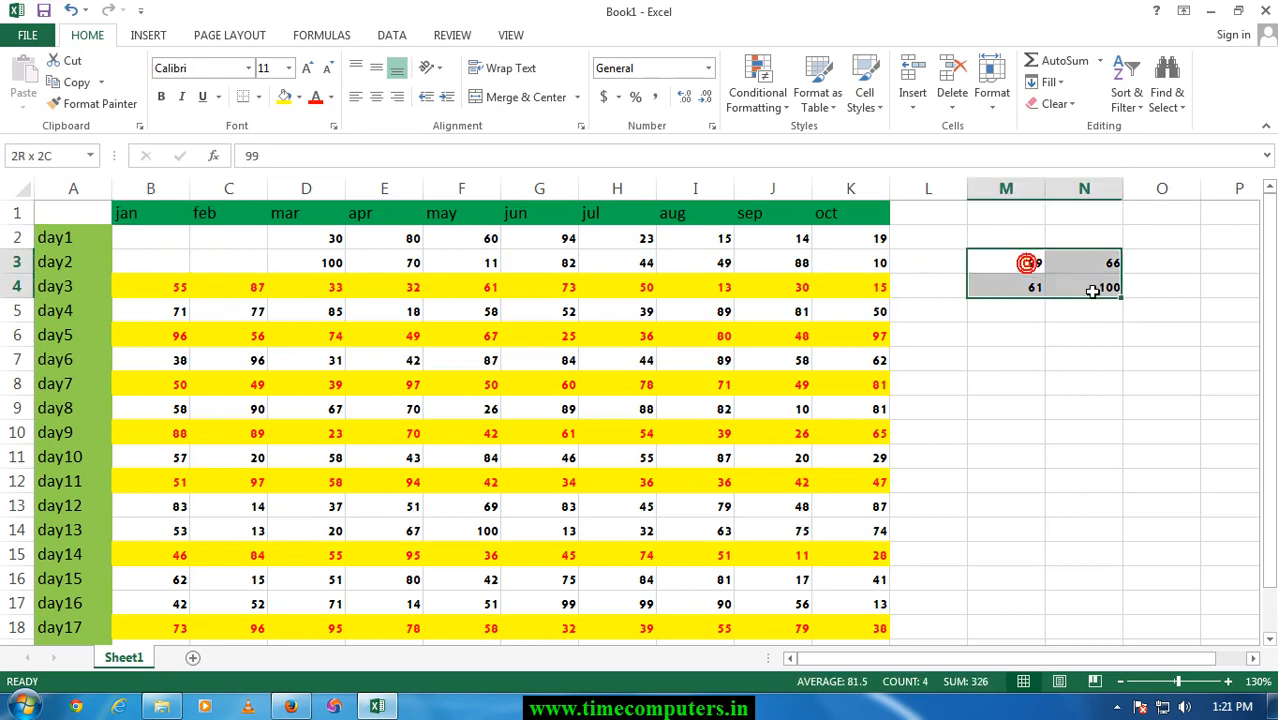
key("ctrl+c")
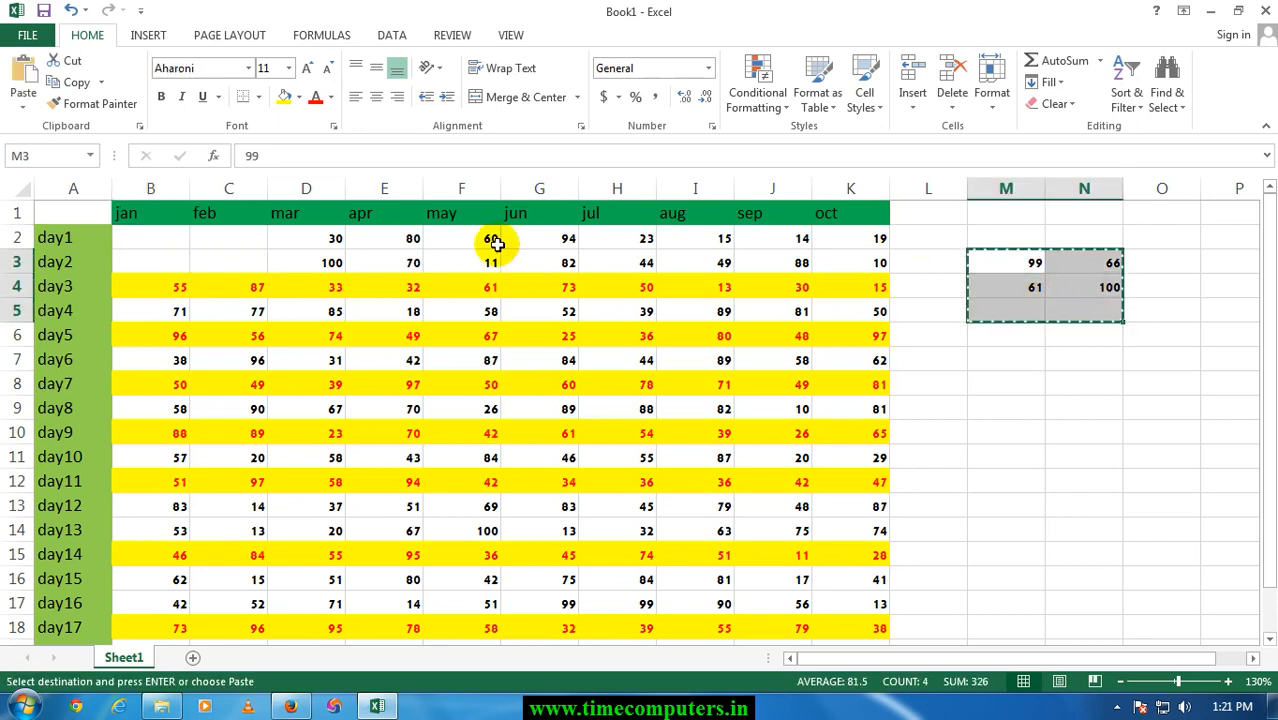
left_click_drag(170, 231, 325, 289)
key("Return")
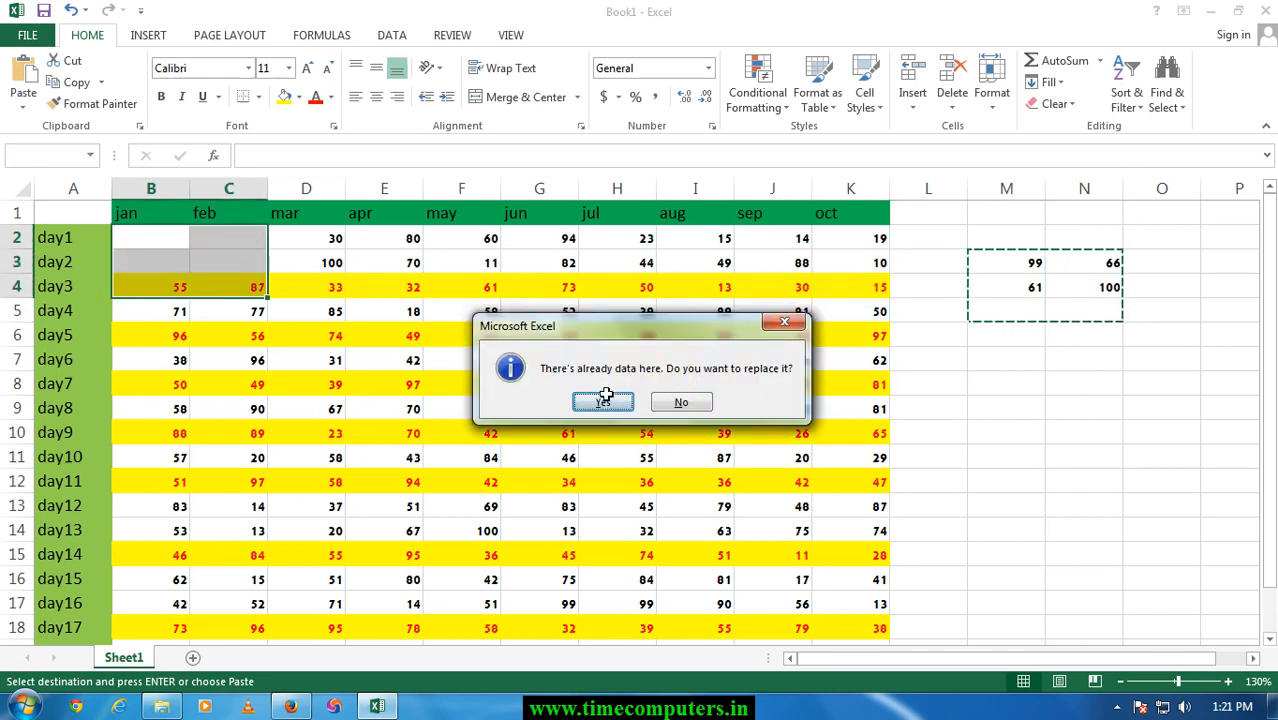
left_click(605, 400)
left_click(493, 359)
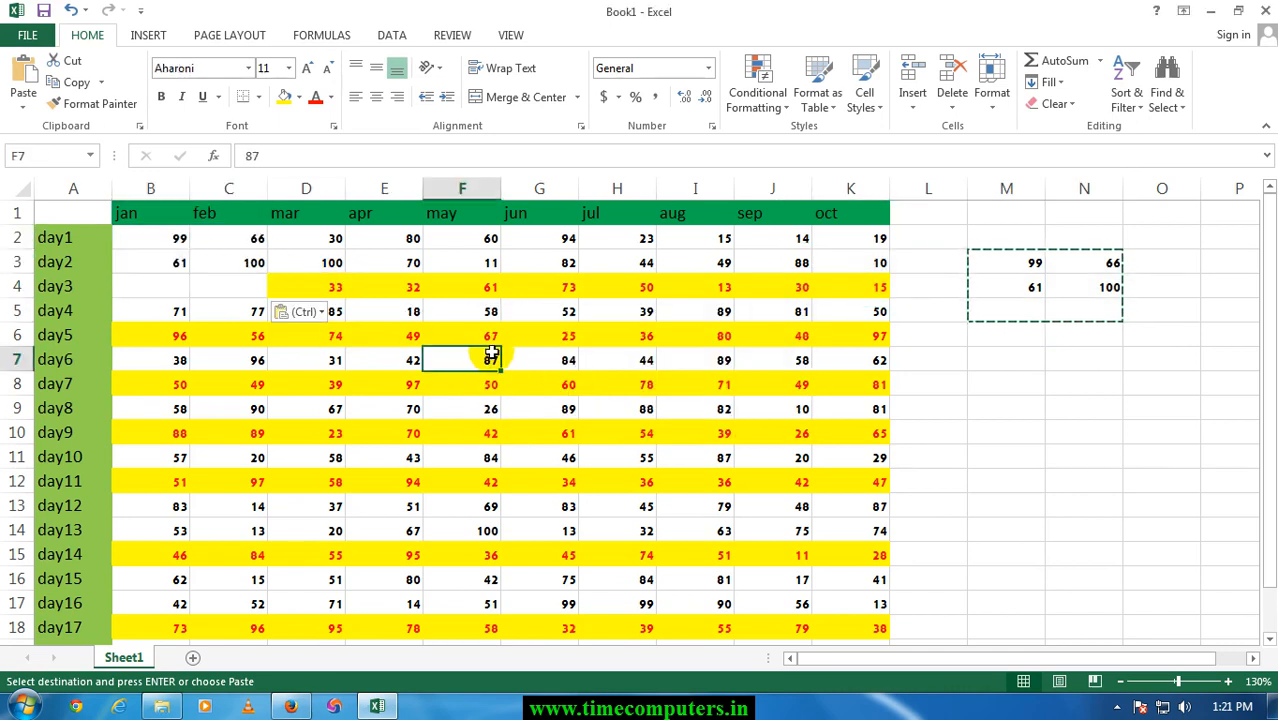
Undo the last paste into B2:C4.
key("ctrl+z")
left_click(565, 338)
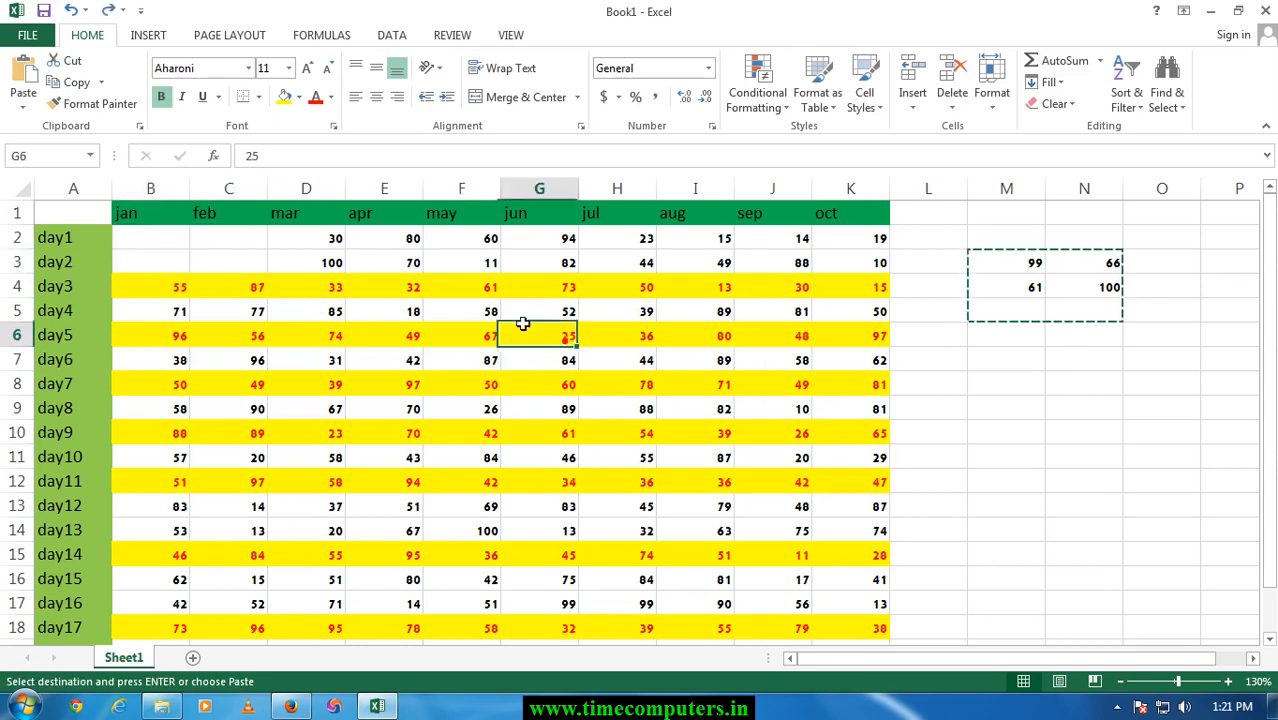
left_click(1070, 262)
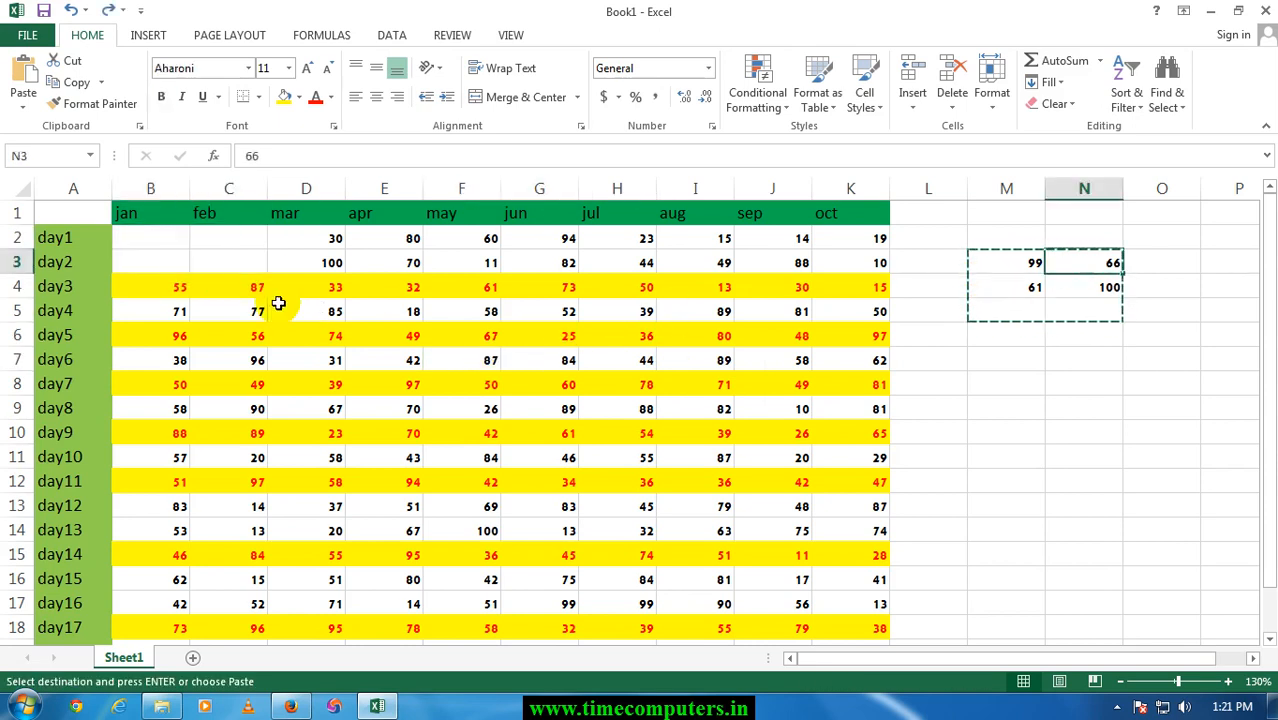
left_click(182, 288)
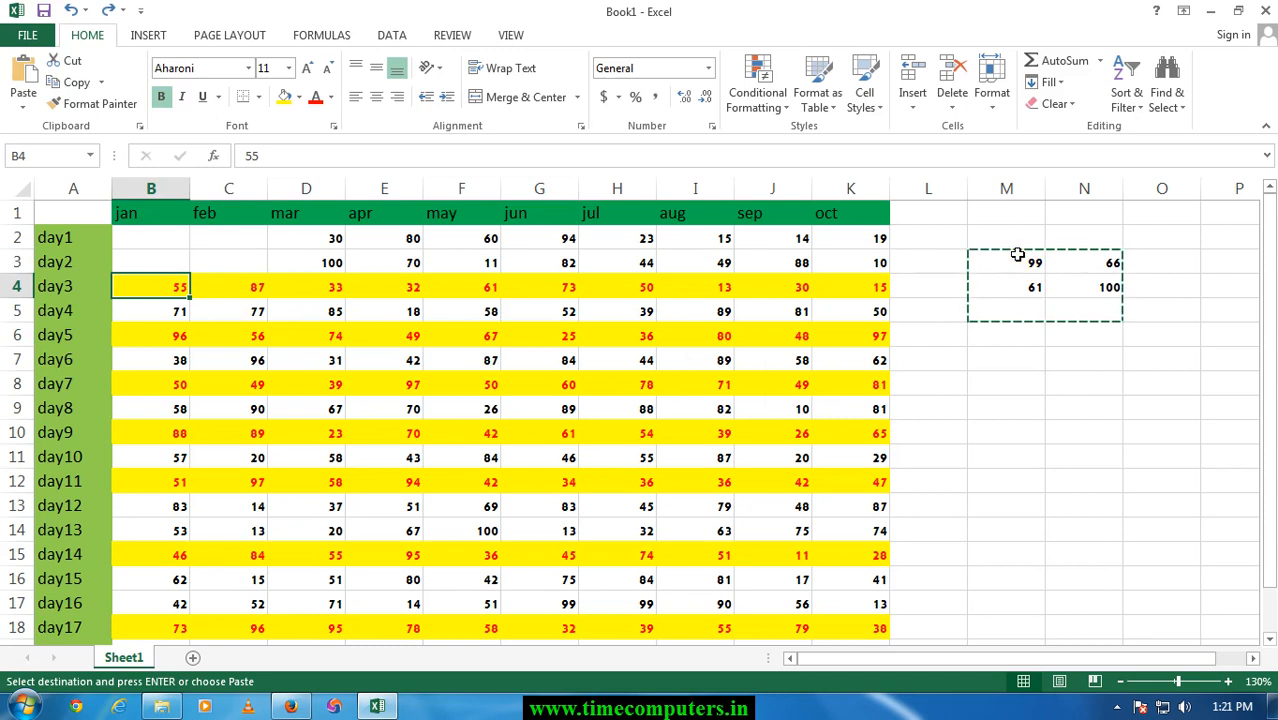
Copy only the four values in M3:N4 and paste them into the empty cells B2:C3.
left_click_drag(1017, 255, 1100, 283)
left_click_drag(176, 237, 248, 262)
key("ctrl+v")
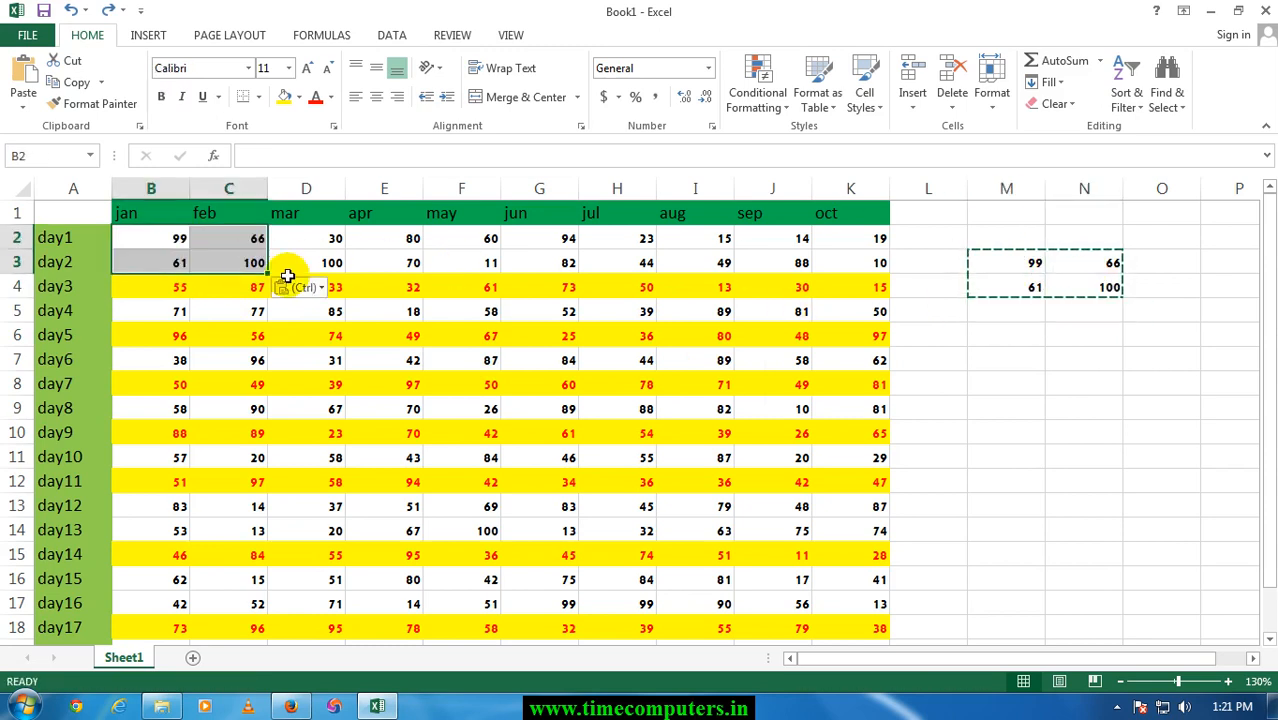
left_click(362, 310)
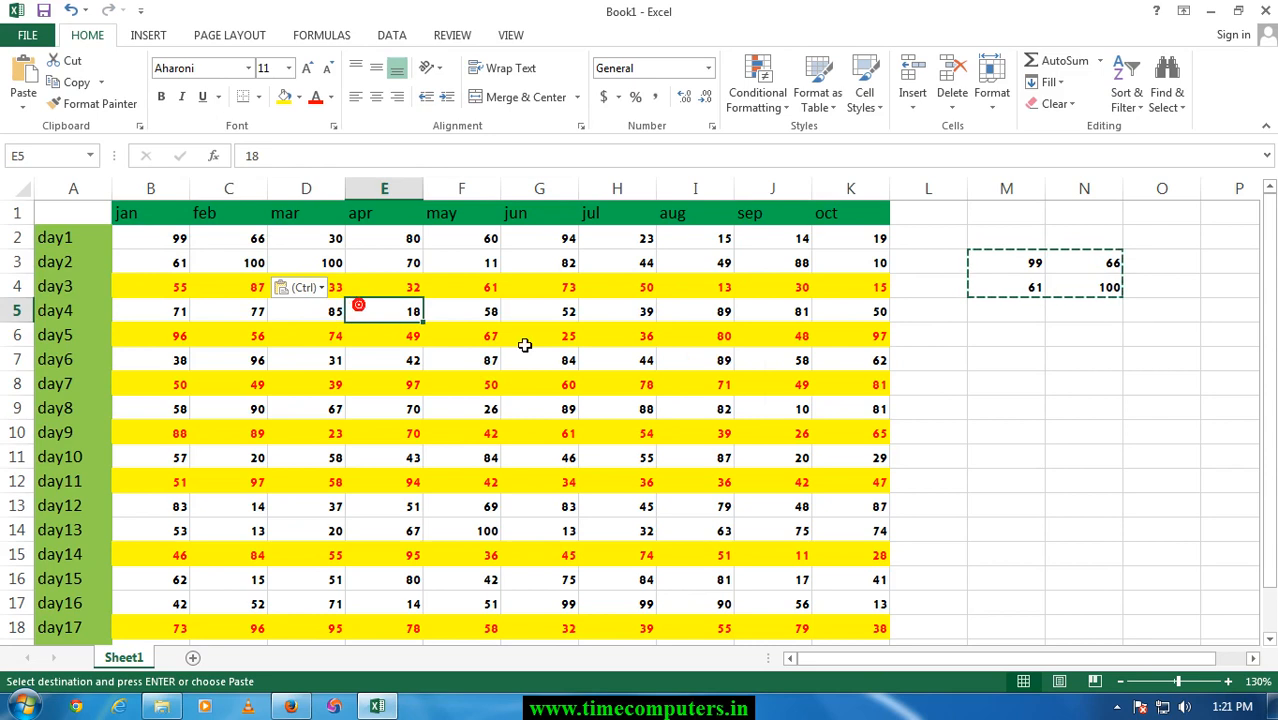
left_click(1112, 334)
left_click(1030, 338)
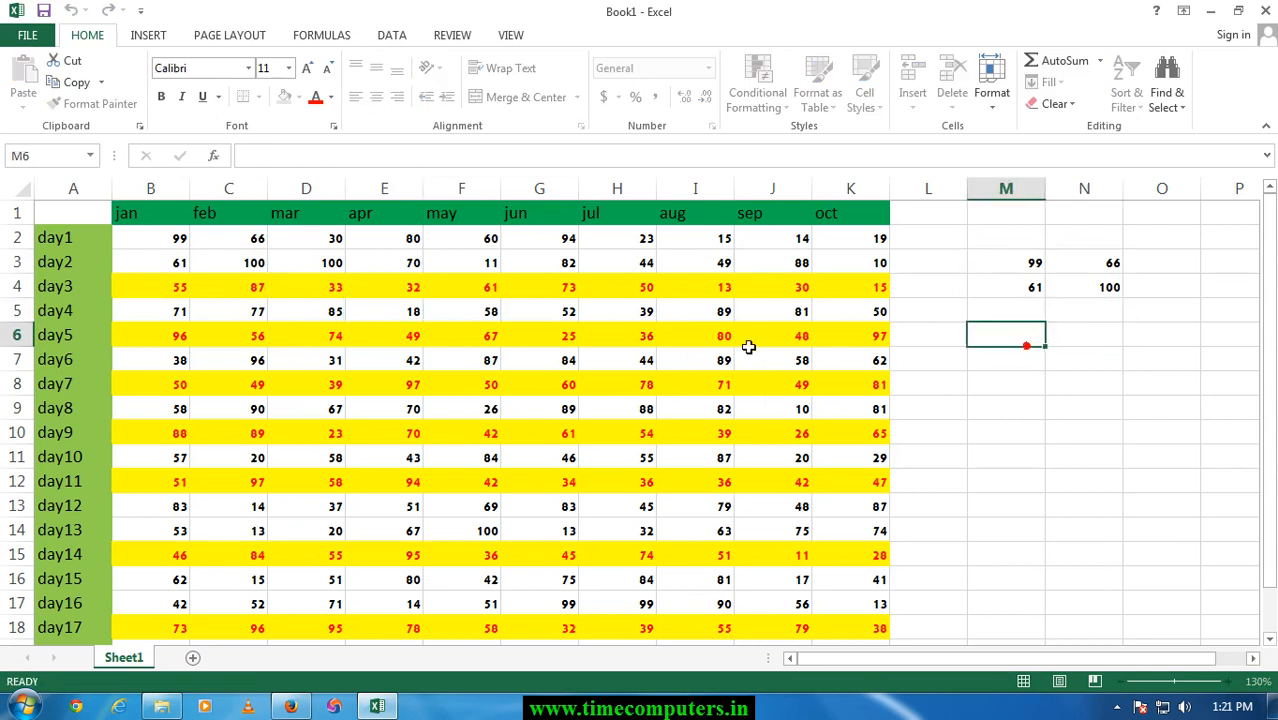
left_click(432, 283)
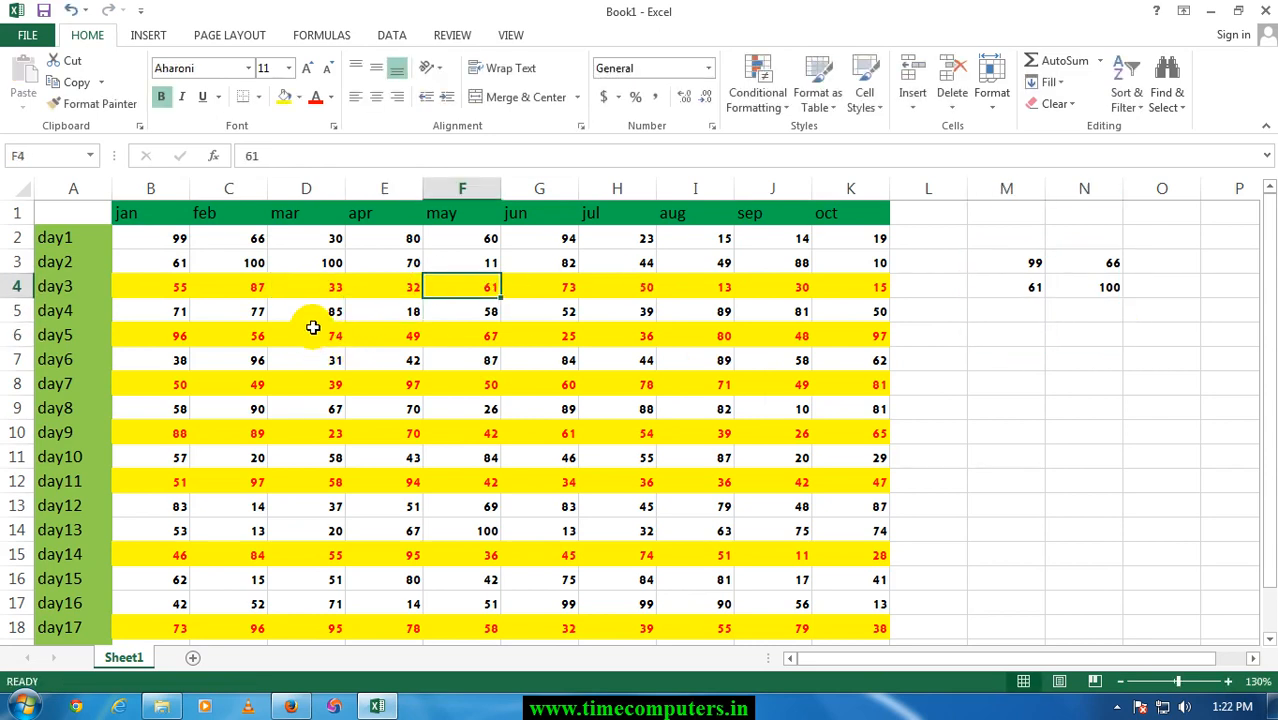
Delete the contents of the range M2:N5 beside the table.
left_click_drag(1010, 240, 1104, 305)
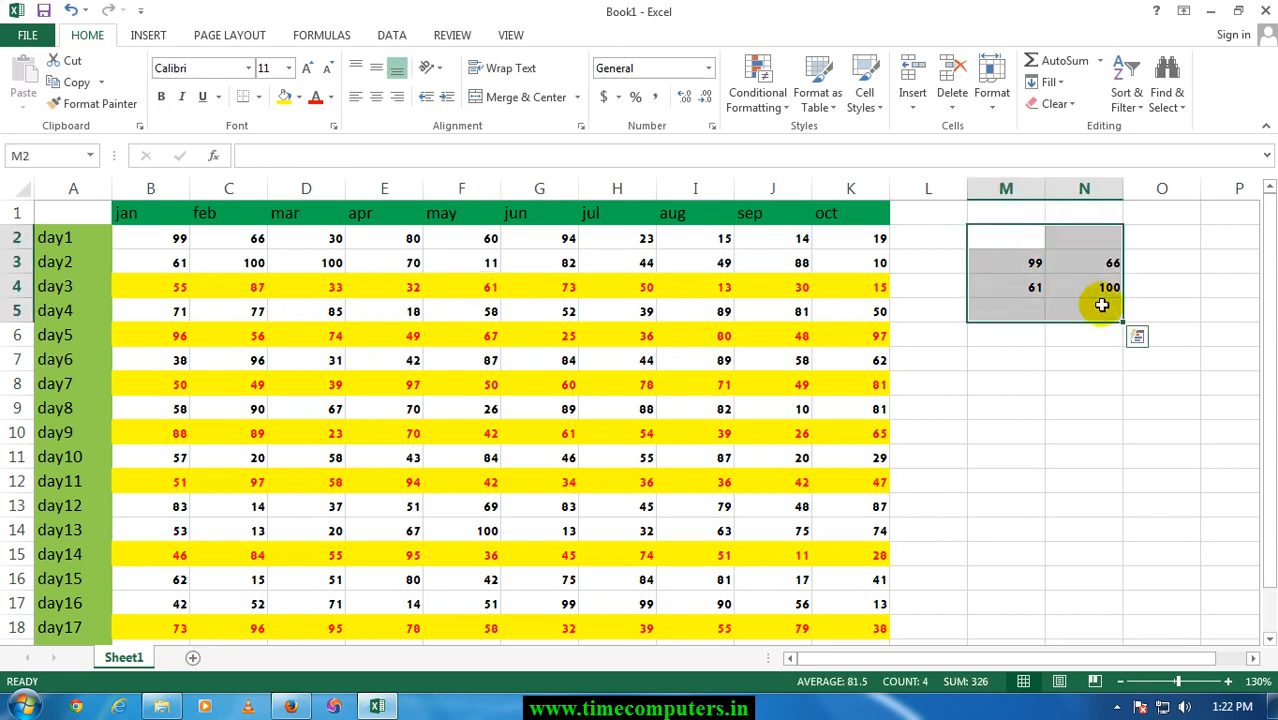
key("Delete")
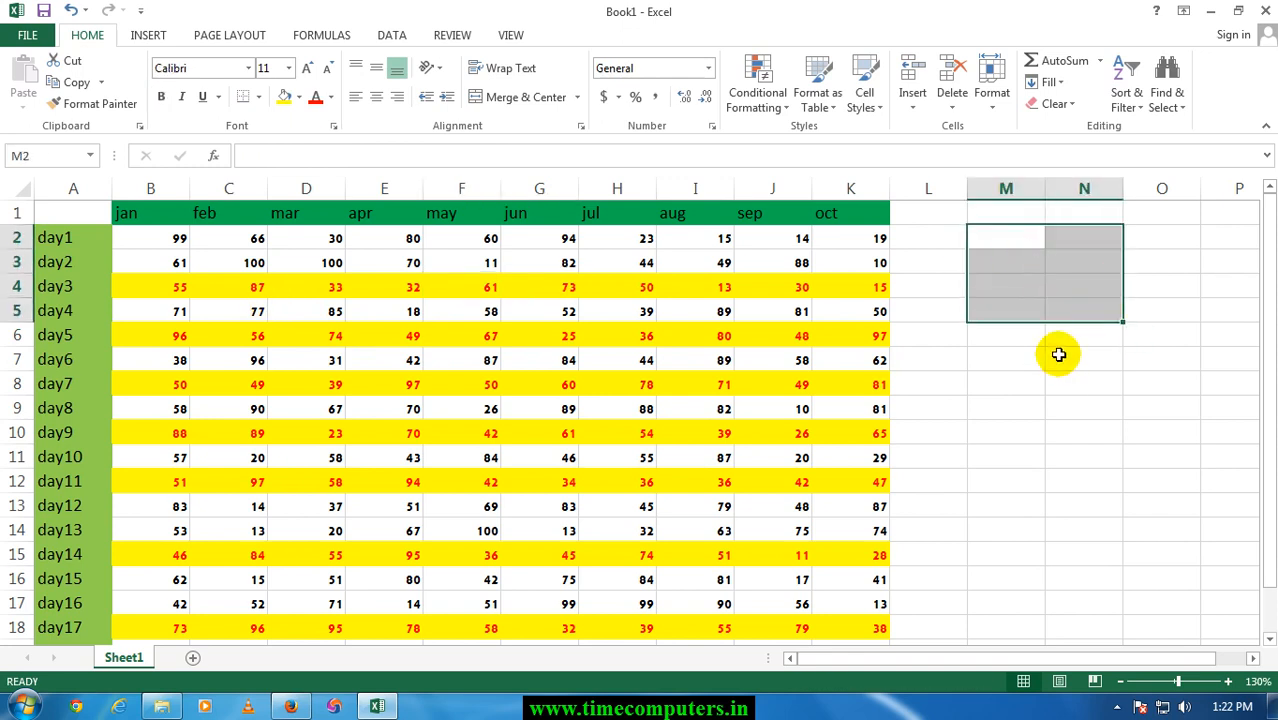
left_click(1055, 278)
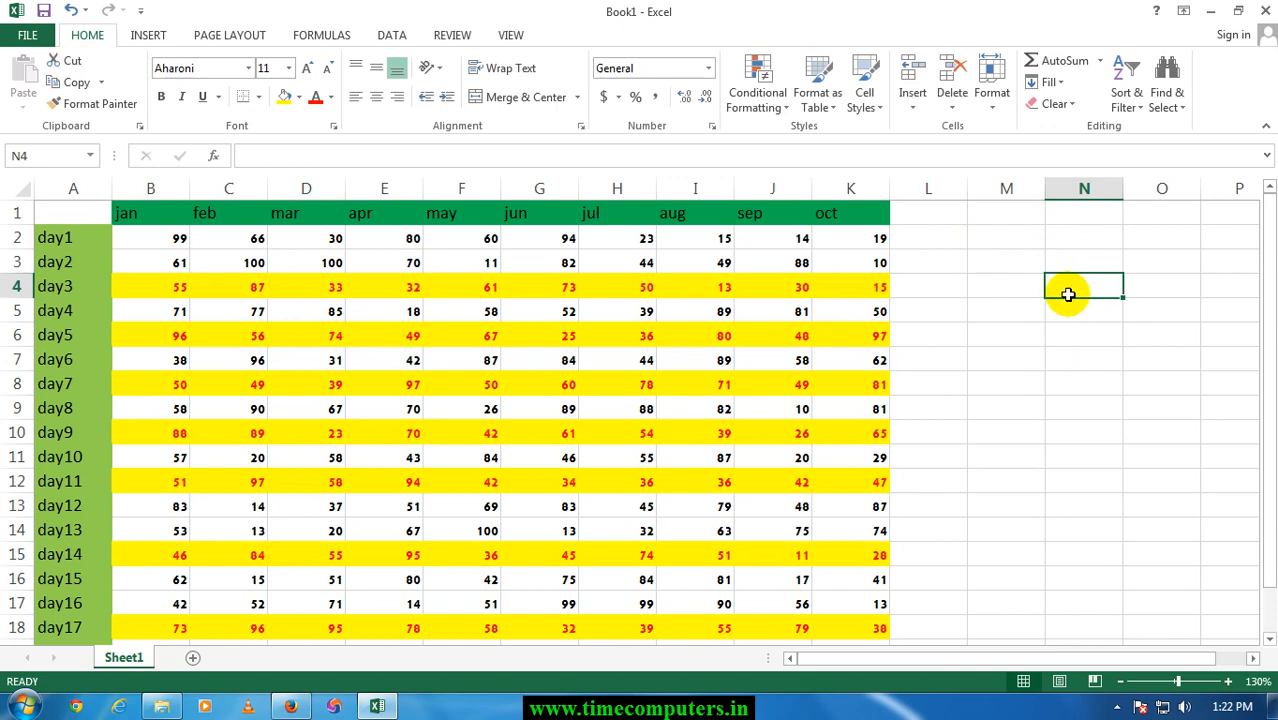
left_click(1042, 270)
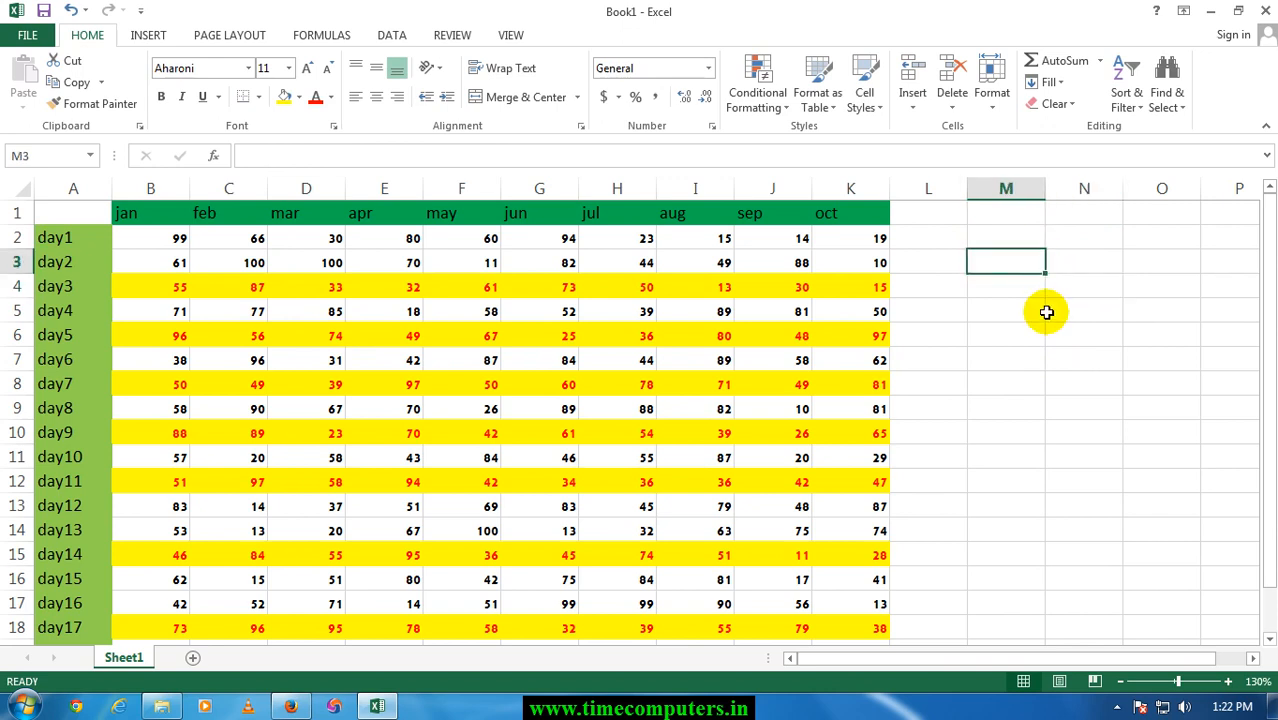
Undo the deletion of the values in M2:N5.
key("ctrl+z")
Enter 454 in the empty cell M6 and undo that entry.
left_click(1041, 332)
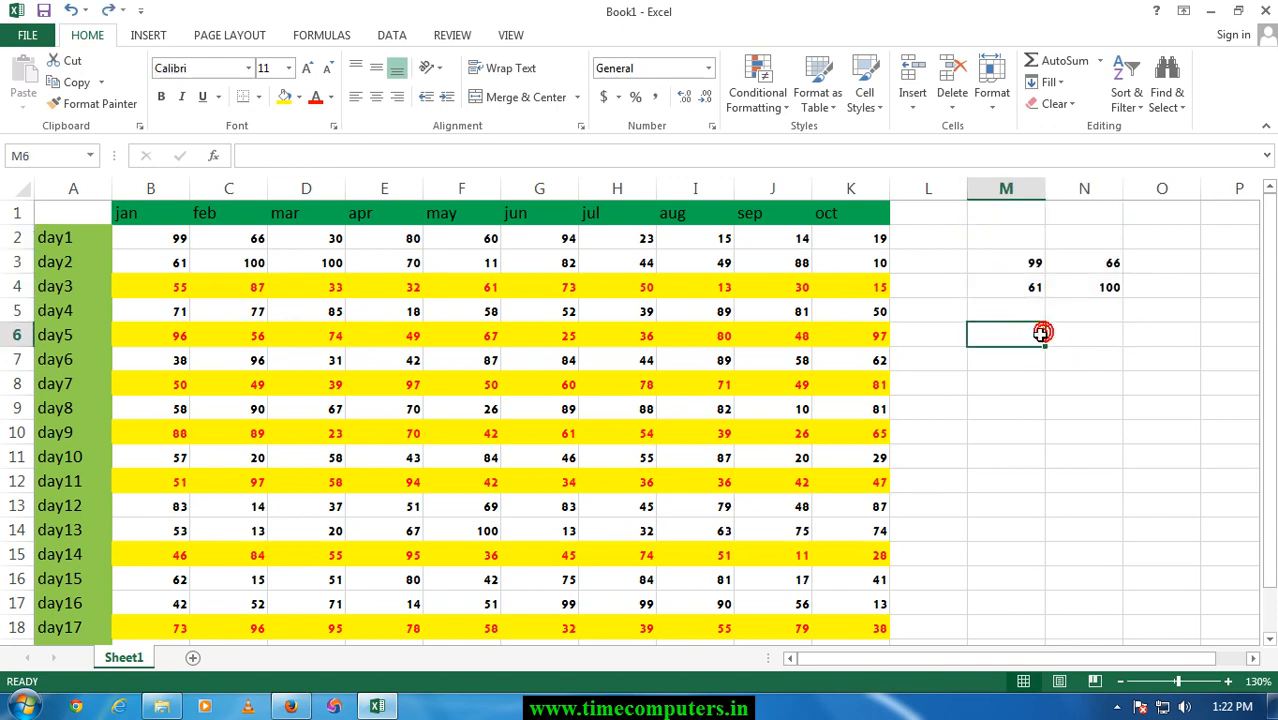
type("454")
left_click(1050, 368)
key("ctrl+z")
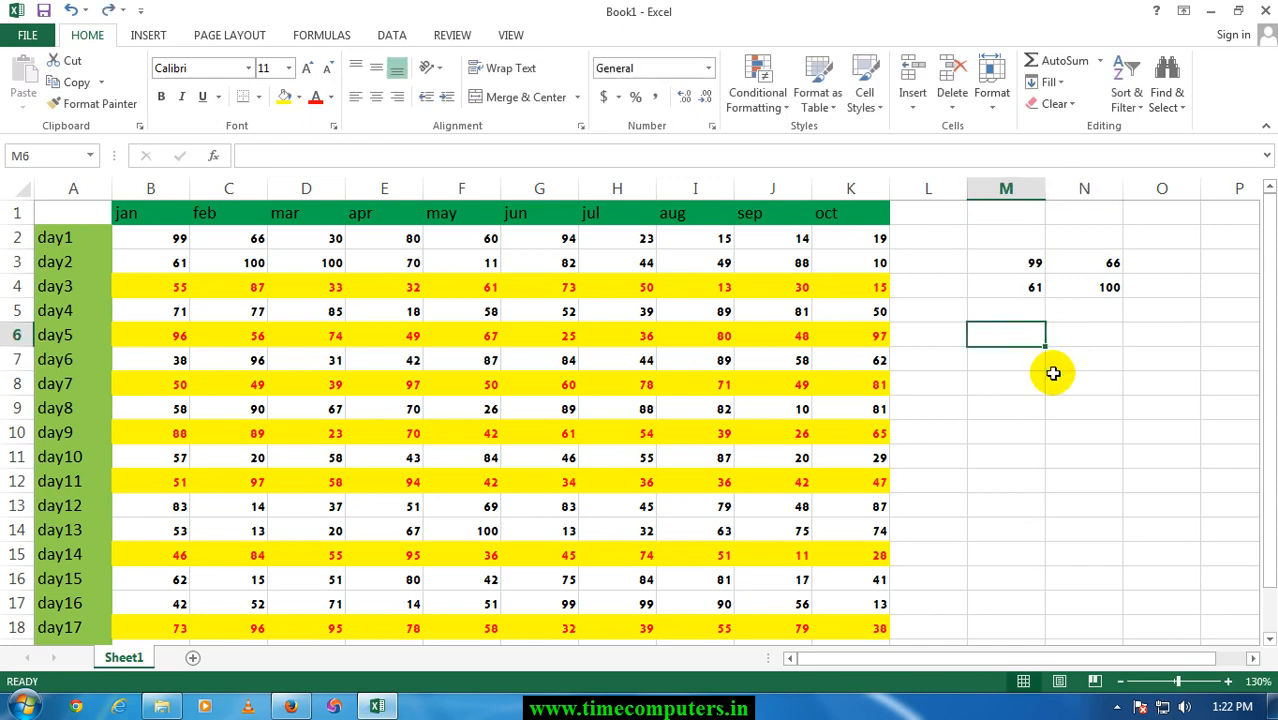
left_click(1053, 376)
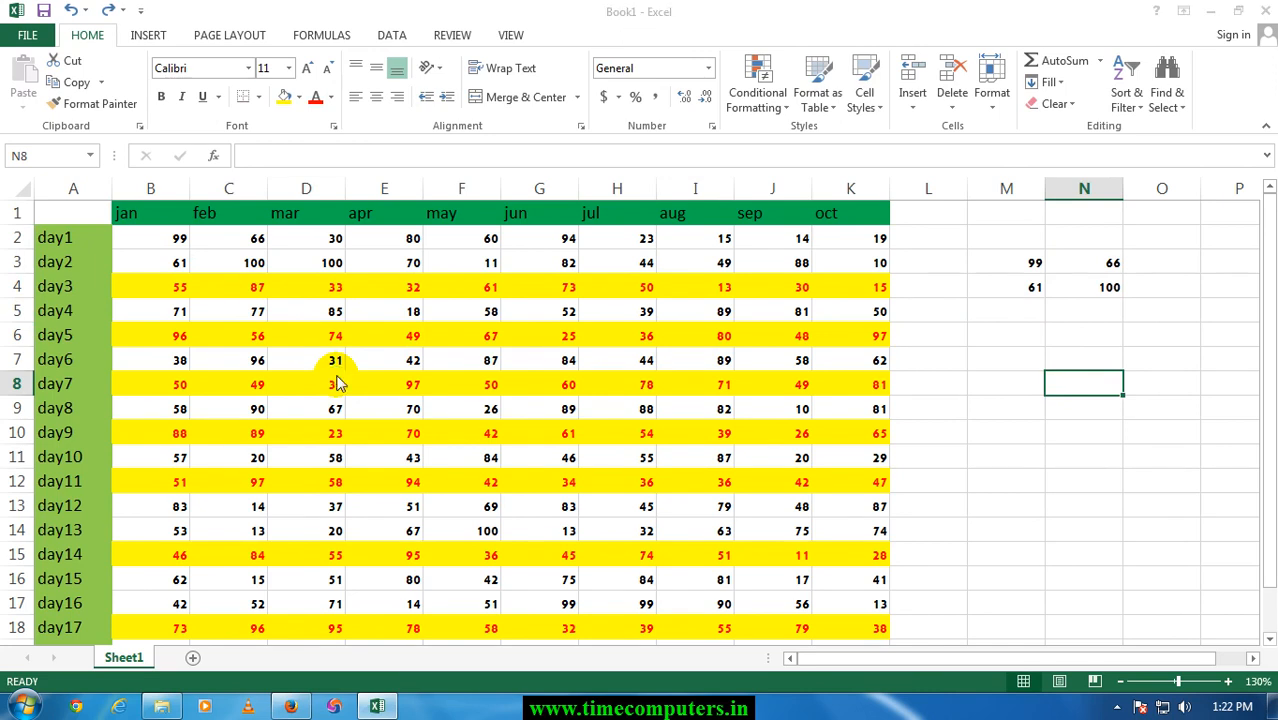
Create a new blank workbook, then close it and return to the Book1 worksheet.
key("ctrl+n")
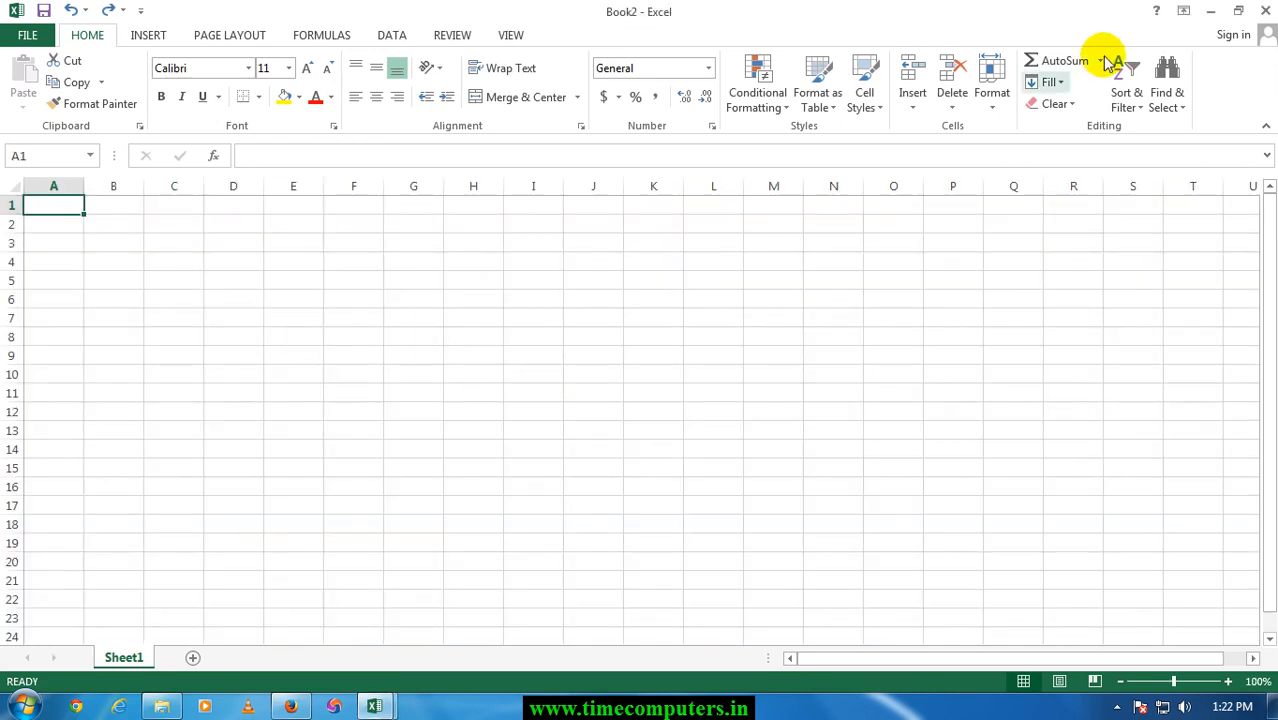
left_click(1265, 10)
left_click(470, 376)
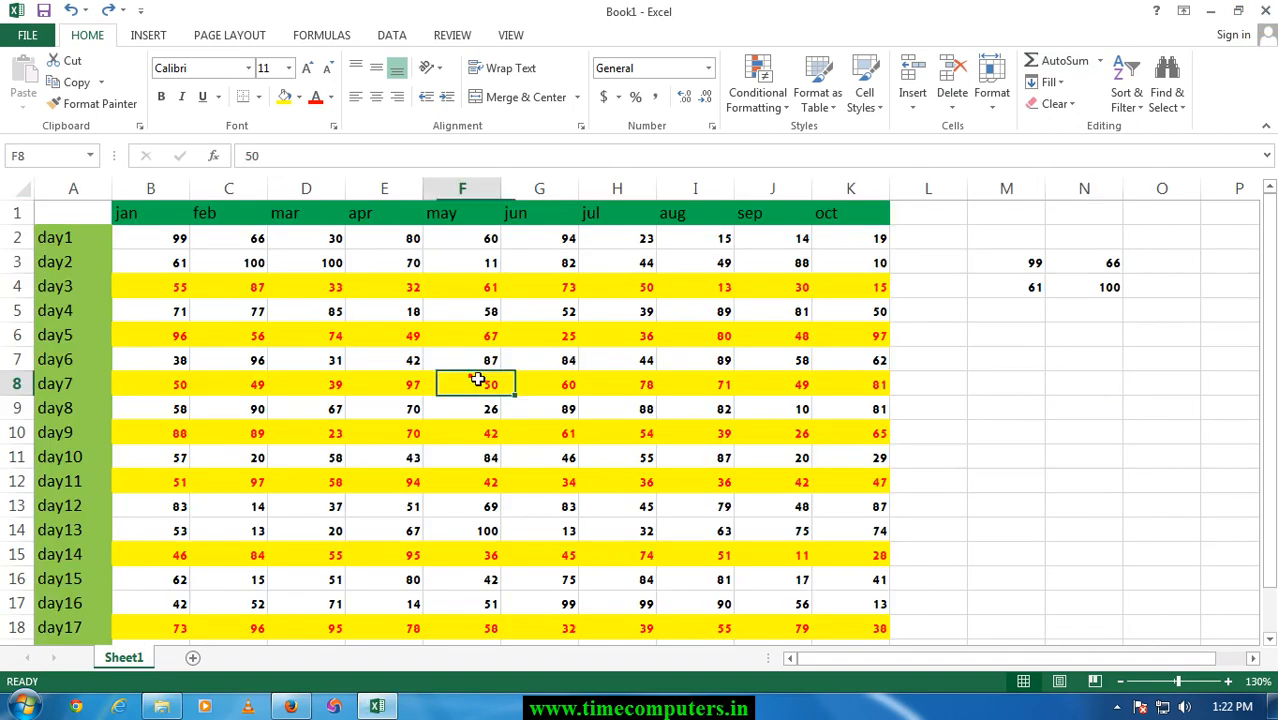
Save the workbook in My Documents as an Excel Workbook named times.
key("ctrl+s")
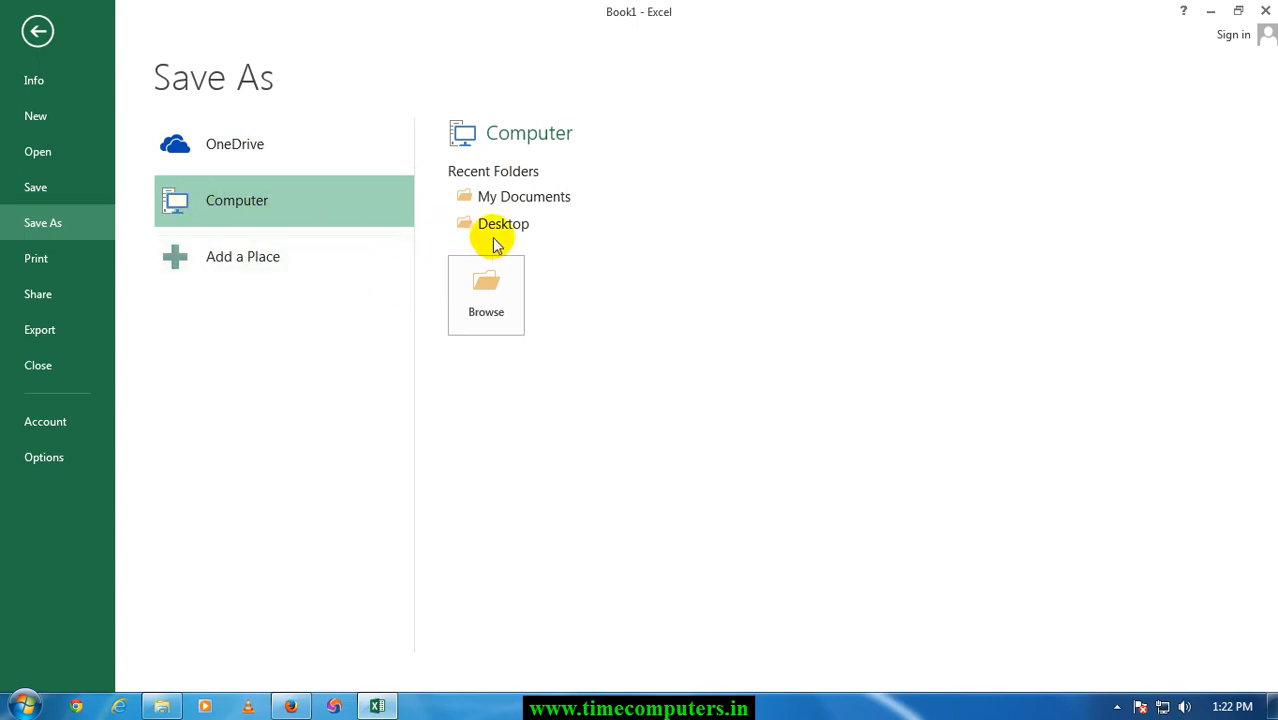
left_click(507, 199)
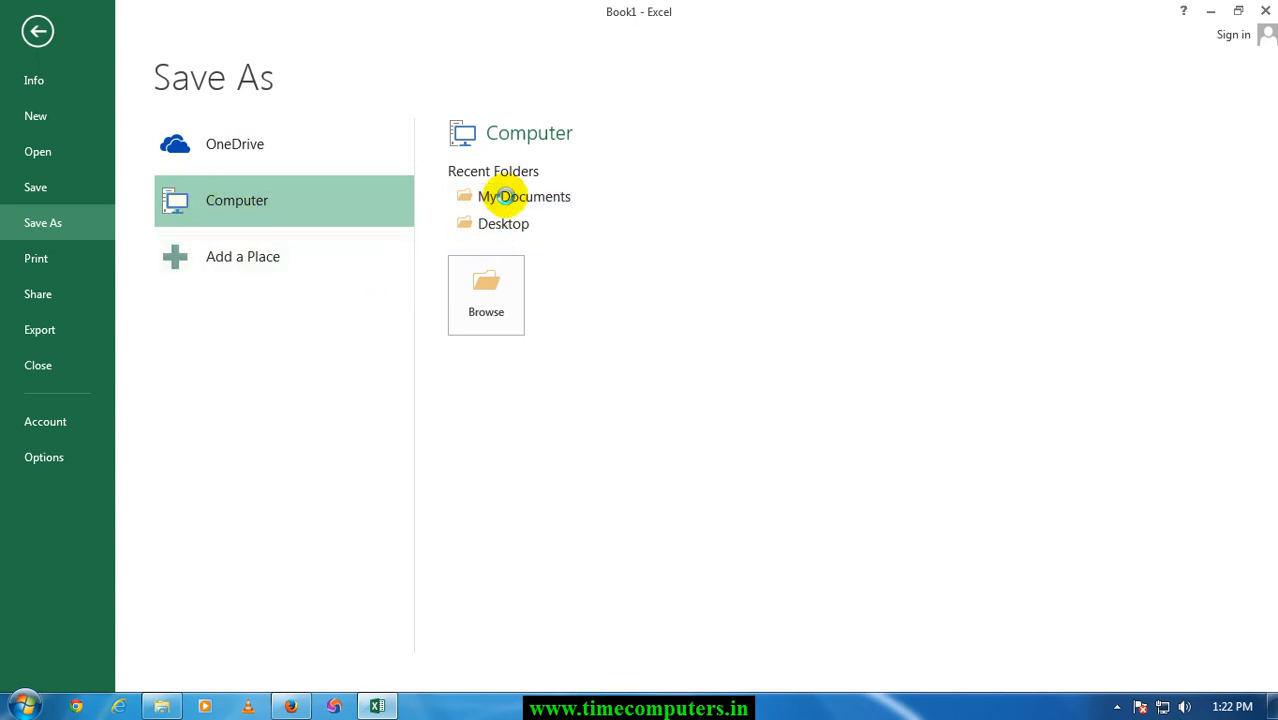
left_click_drag(342, 23, 653, 70)
left_click_drag(522, 70, 604, 90)
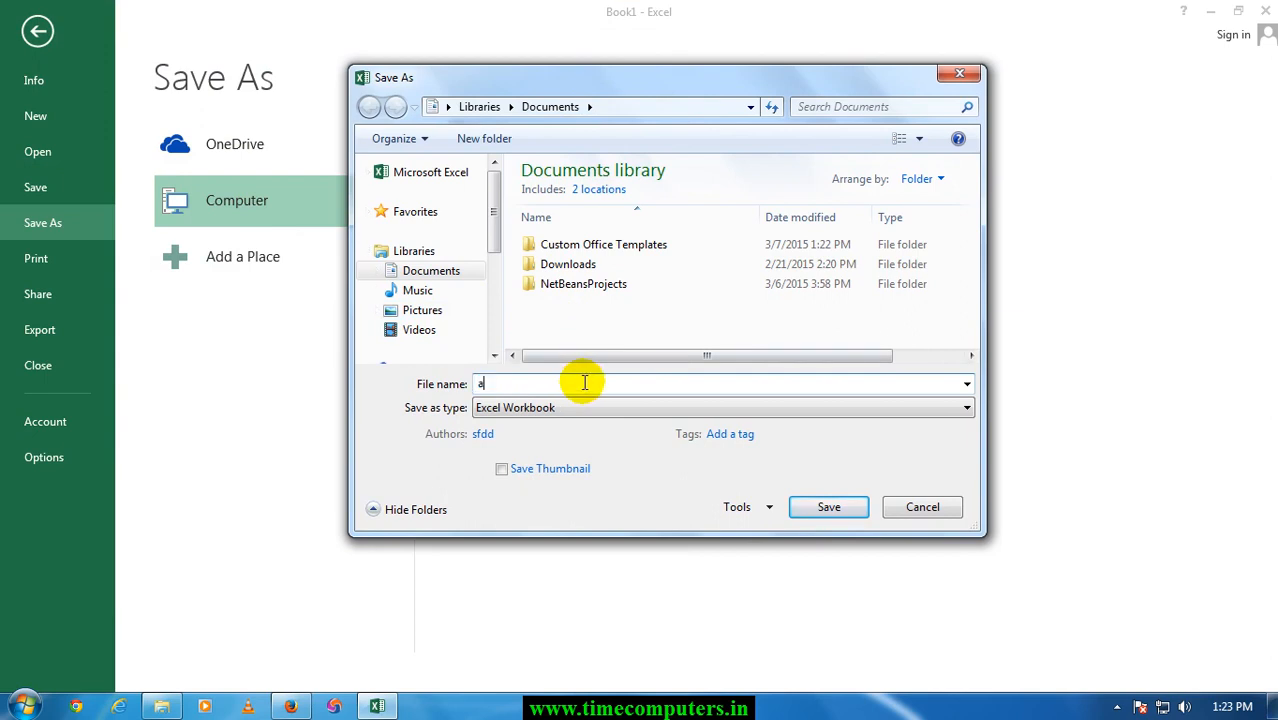
type("we")
double_click(582, 380)
type("times")
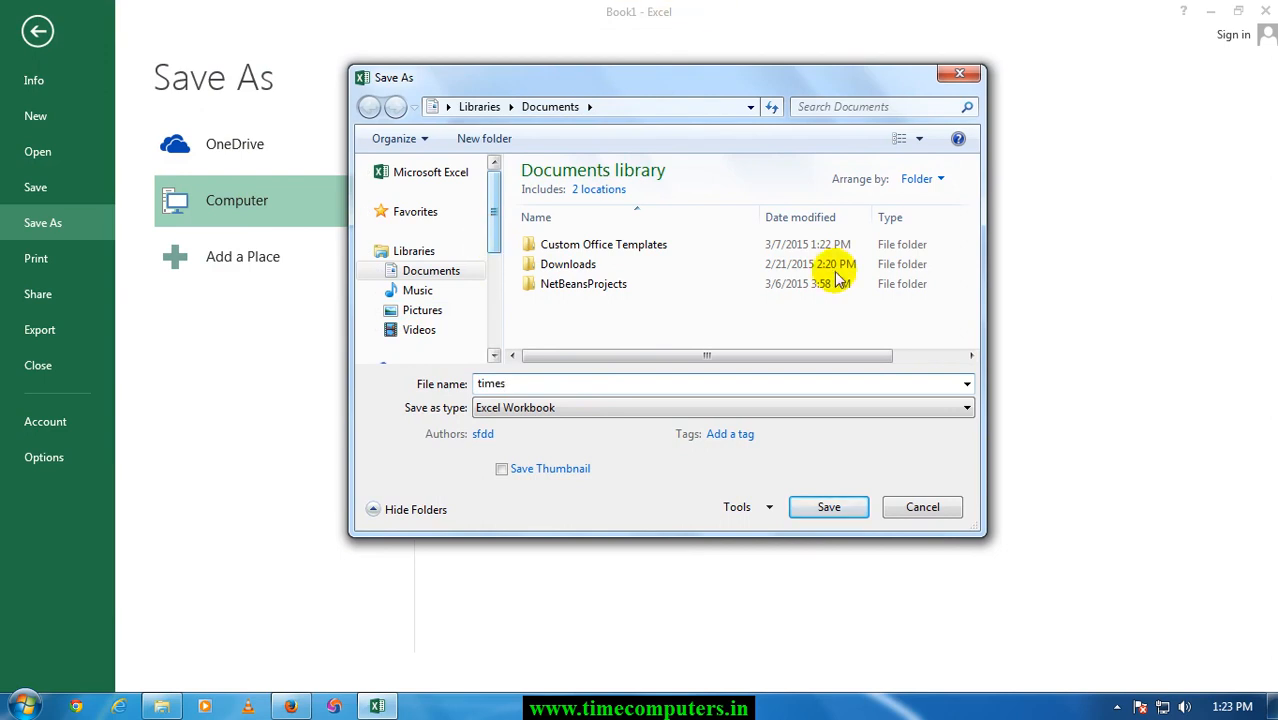
left_click(829, 507)
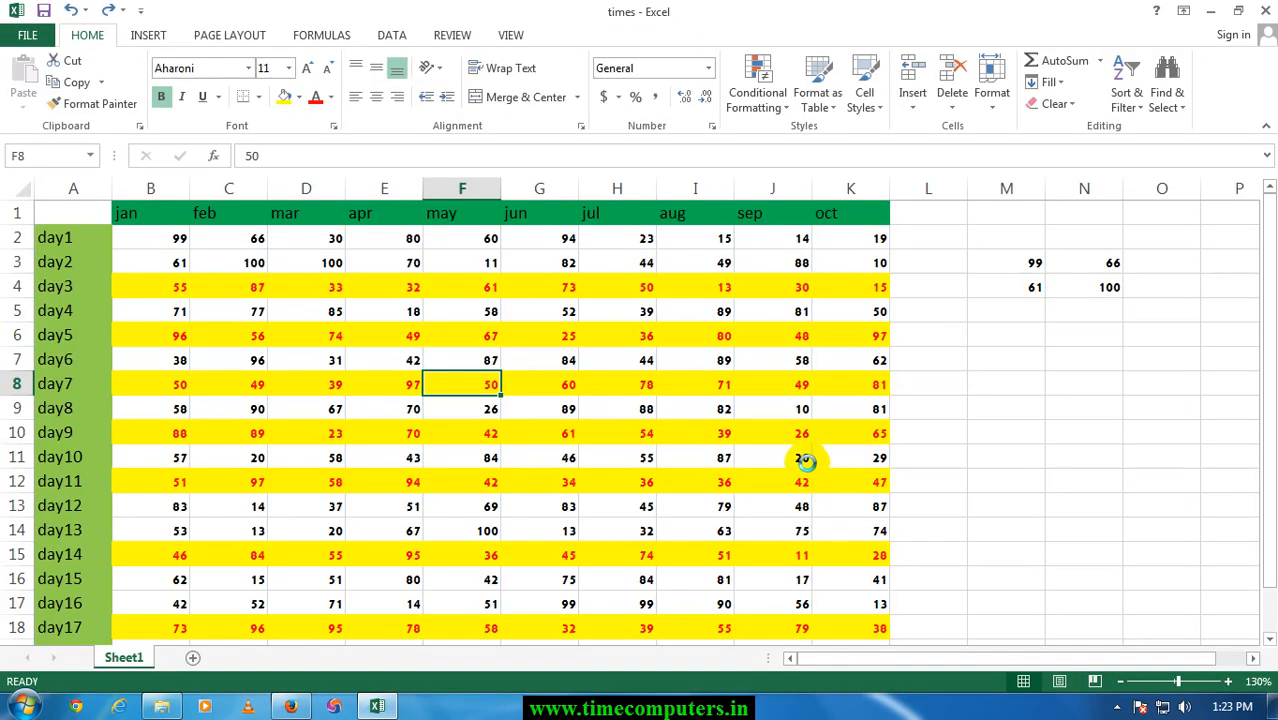
left_click(528, 389)
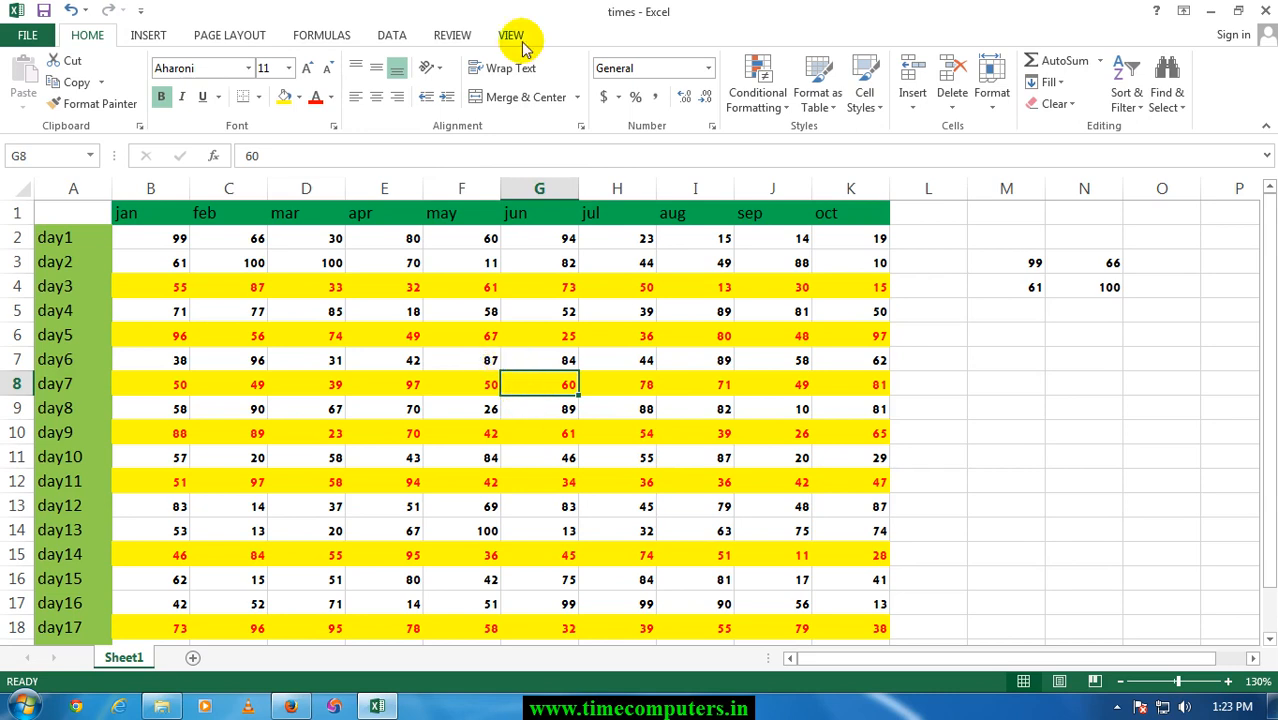
Open the workbook times in My Documents from the recent workbooks.
key("ctrl+o")
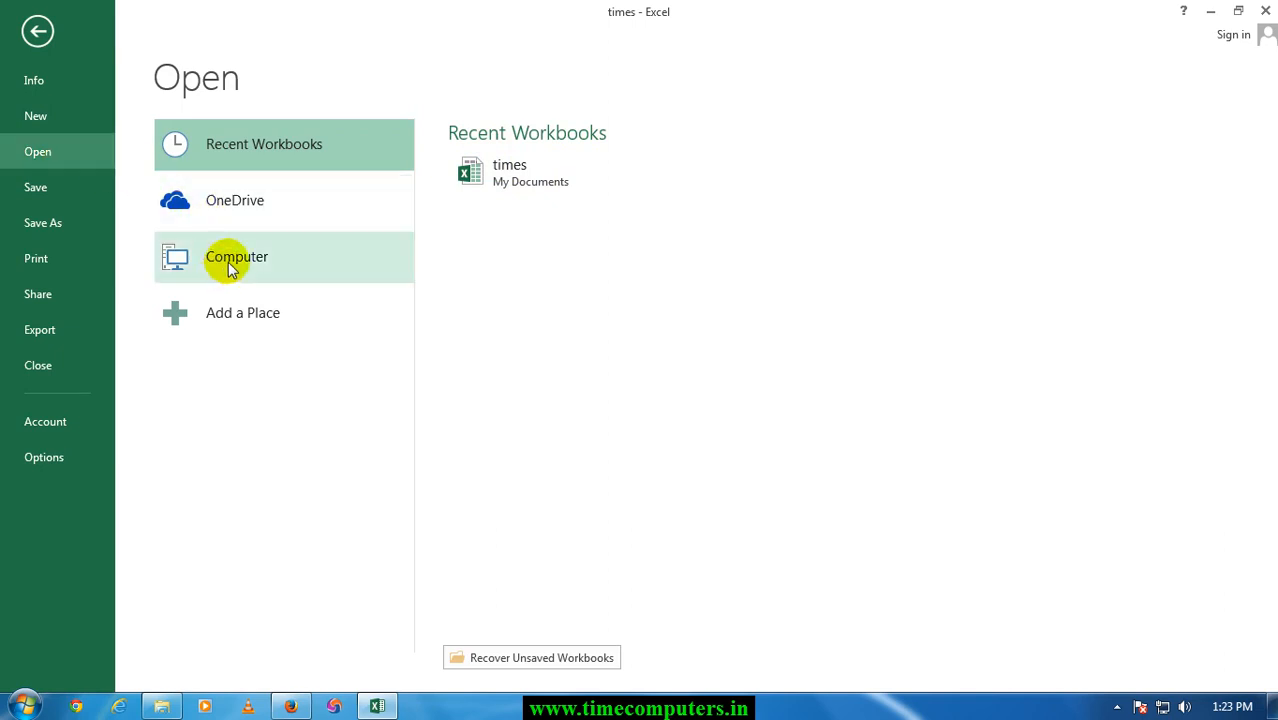
left_click(551, 177)
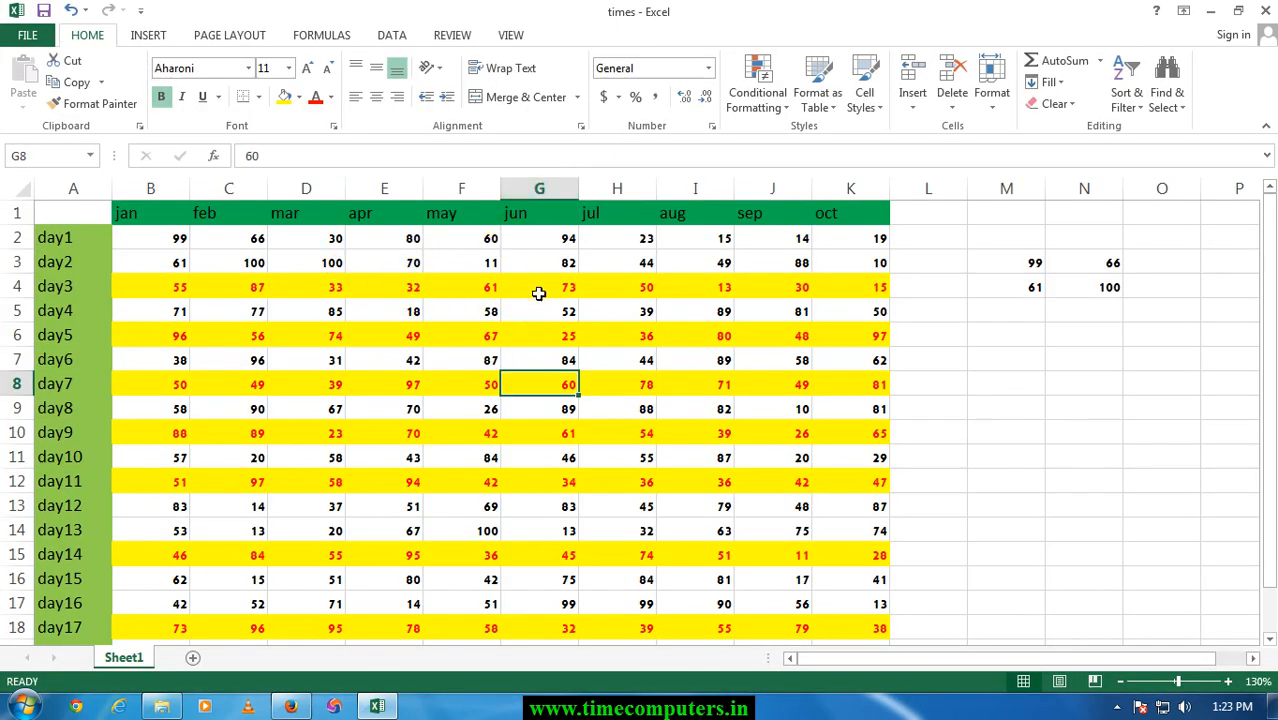
left_click(540, 293)
left_click(410, 287)
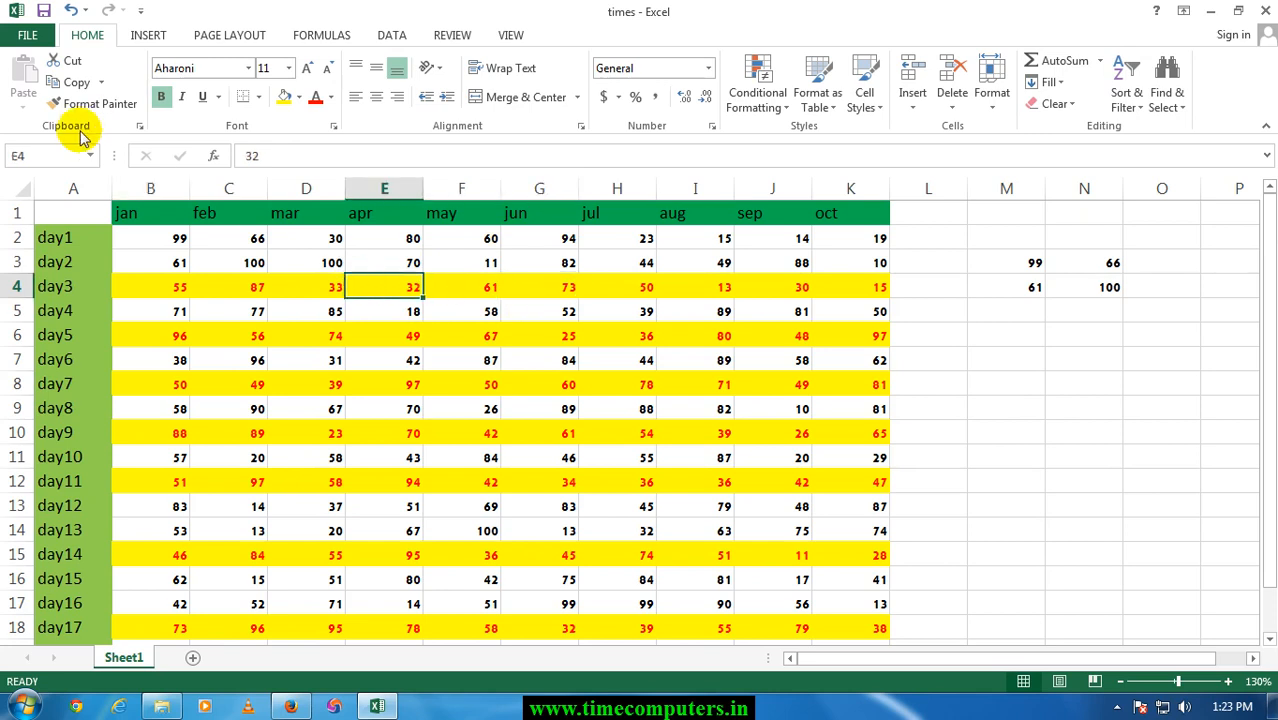
left_click(525, 364)
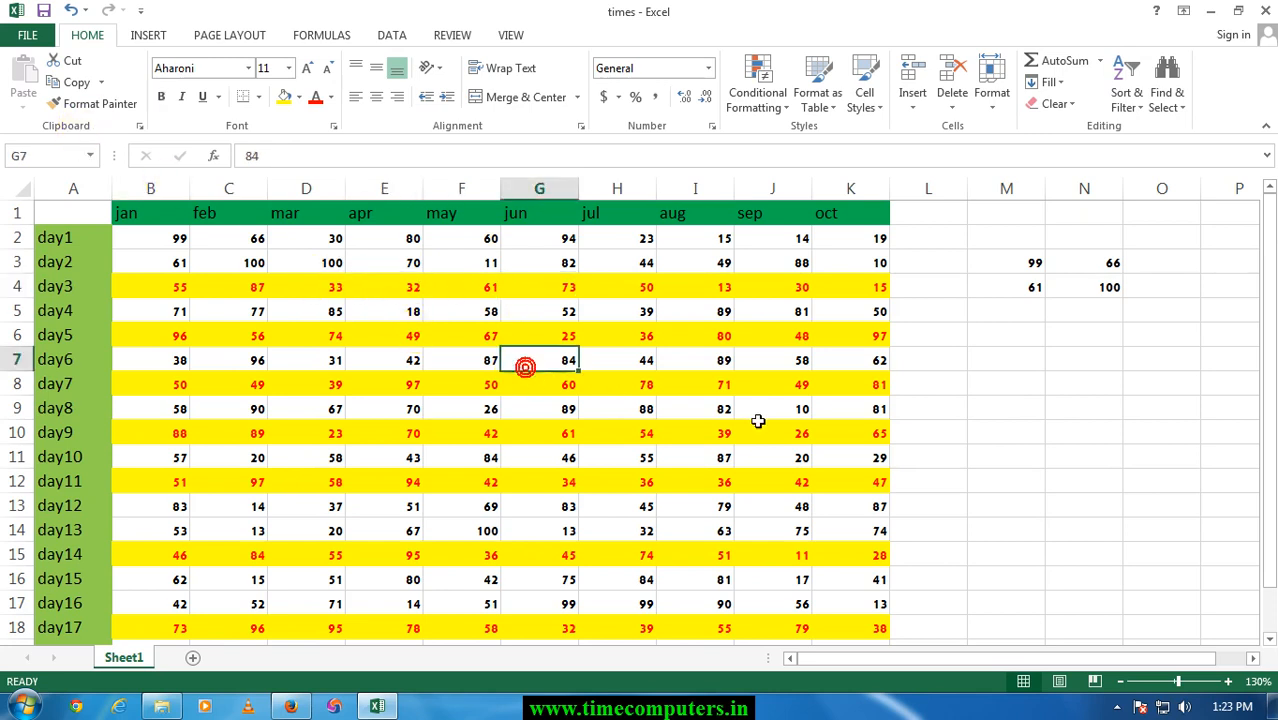